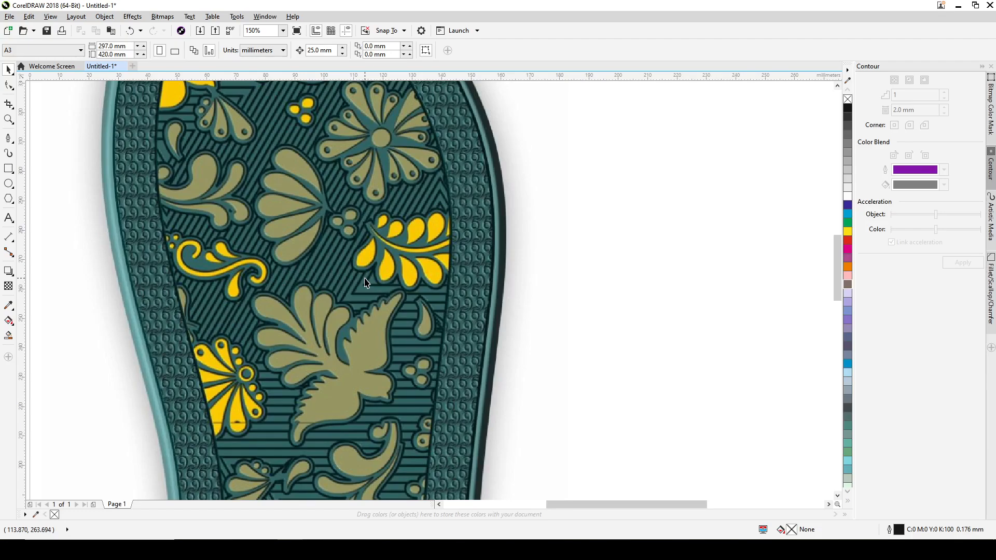
Examine the shoe sole image's floral motifs, angled stripe pattern and textured border, both as a whole and in close-up.
scroll(365, 282, "down", 2)
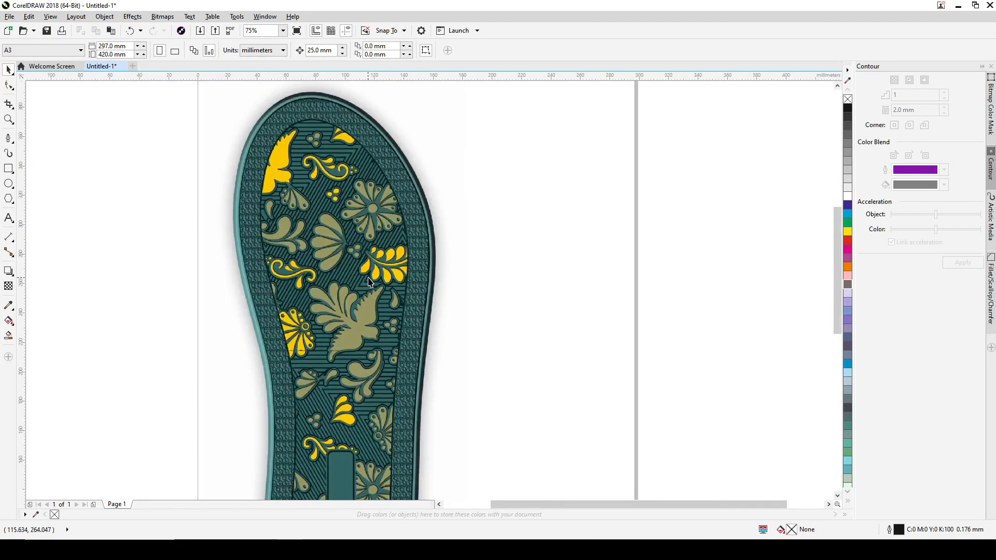
scroll(328, 297, "up", 2)
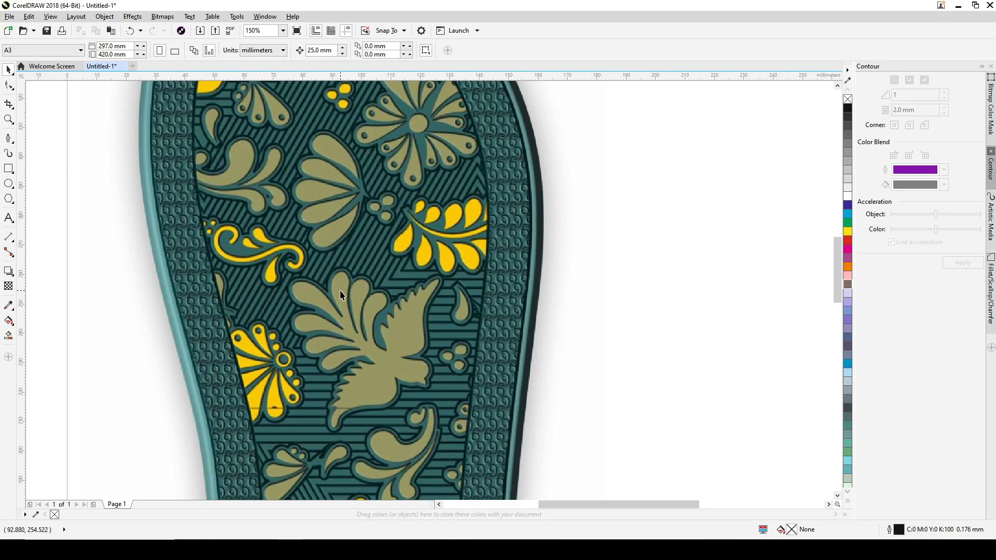
scroll(338, 293, "up", 2)
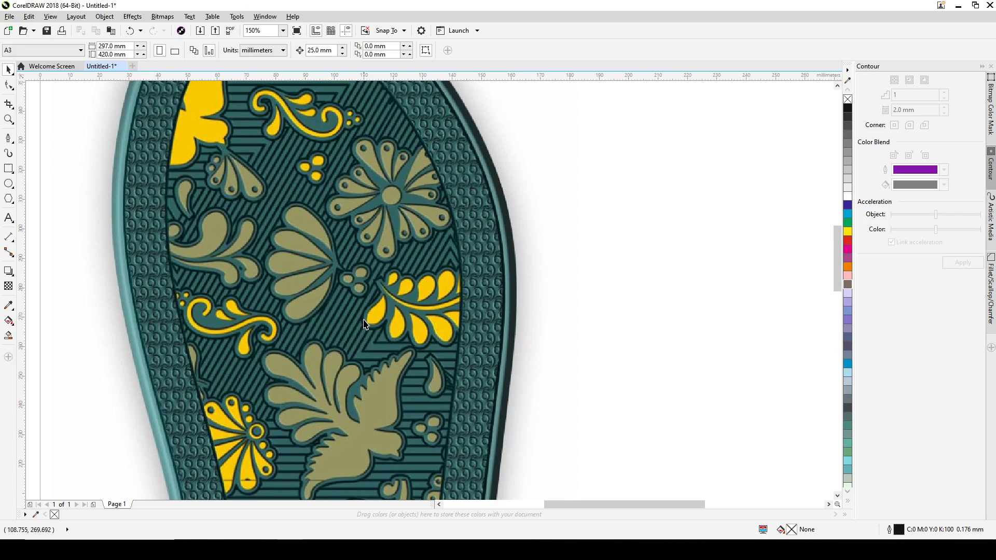
scroll(342, 257, "down", 3)
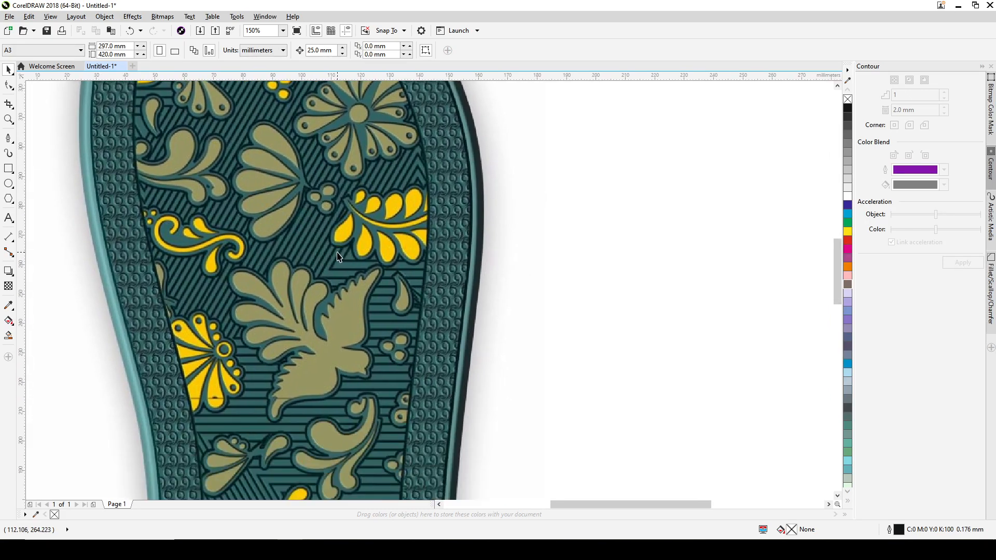
key("shift+F4")
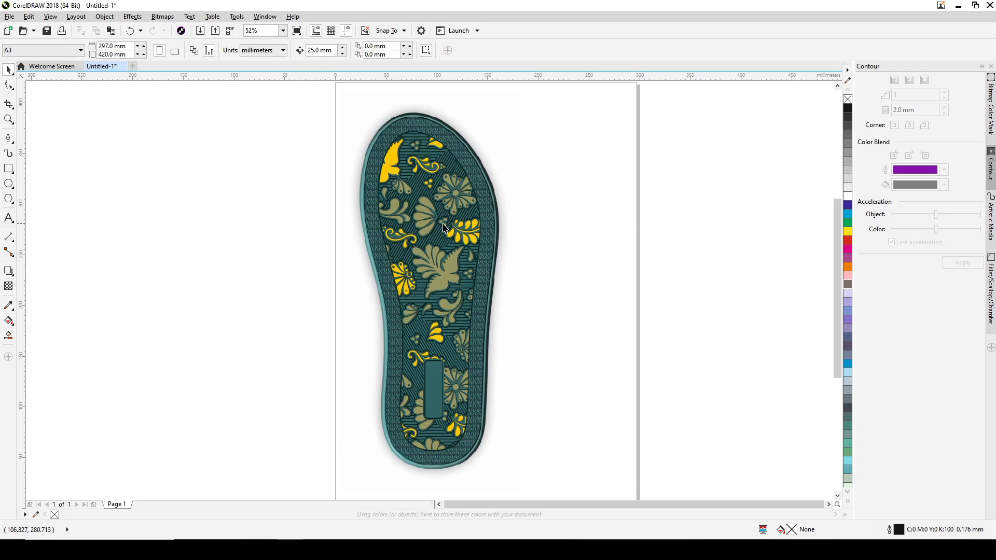
scroll(445, 228, "up", 2)
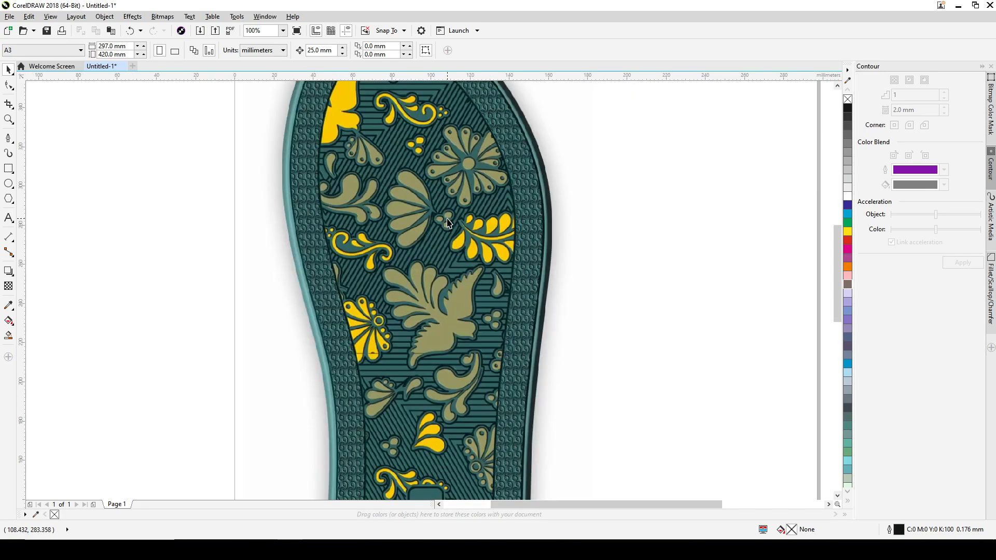
scroll(448, 223, "down", 2)
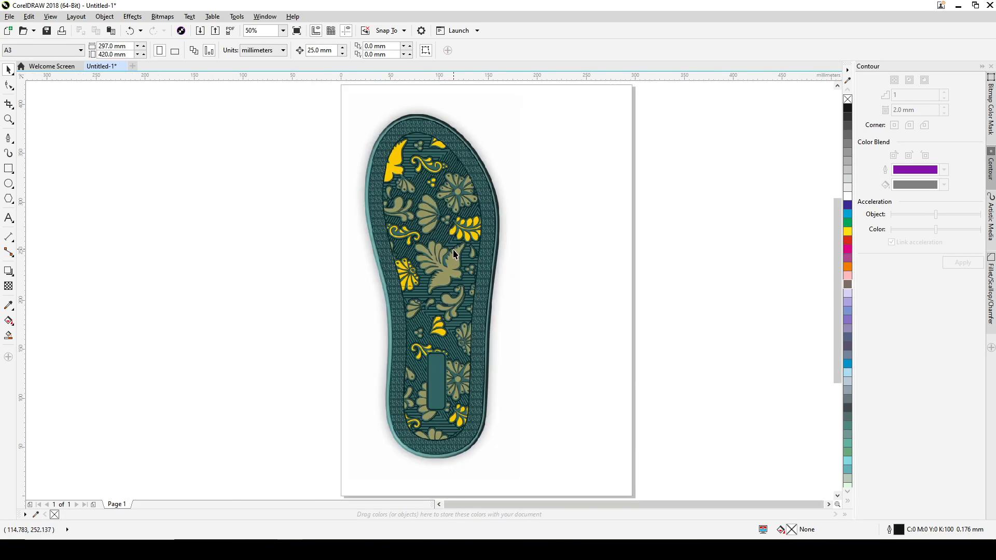
scroll(460, 280, "up", 6)
scroll(458, 280, "down", 2)
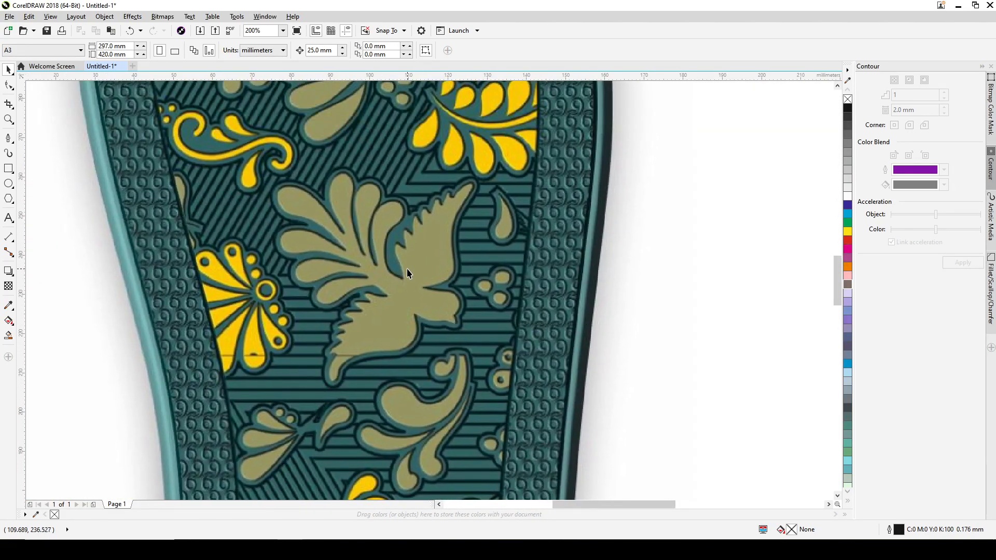
Shift the shoe sole bitmap slightly on the page and lock it in place as a tracing reference.
left_click(7, 140)
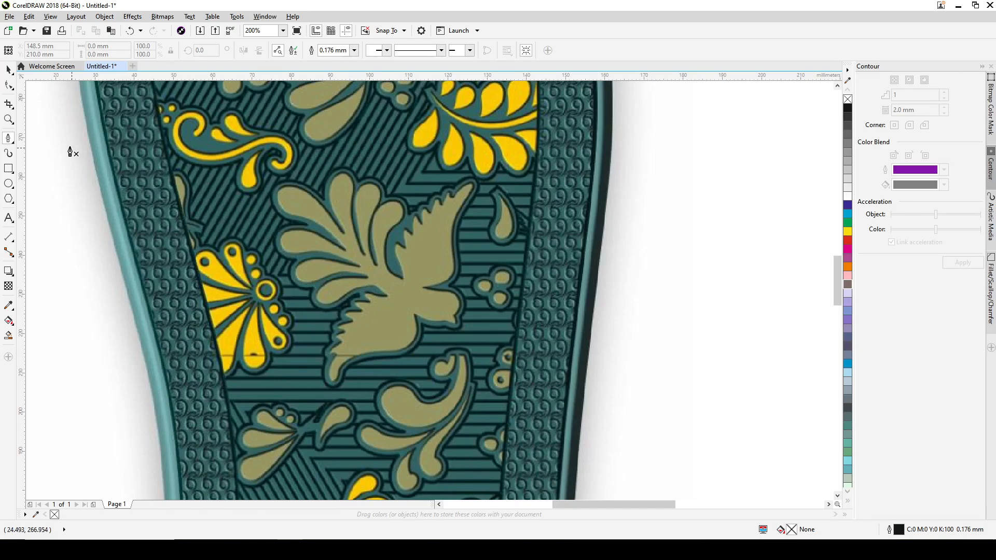
left_click(8, 69)
left_click(418, 308)
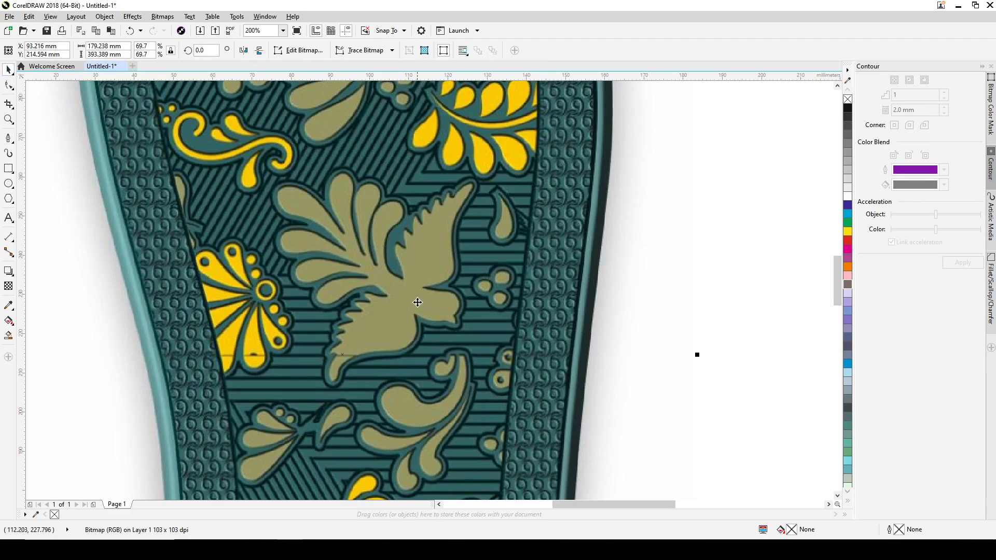
scroll(413, 280, "down", 2)
scroll(414, 262, "down", 1)
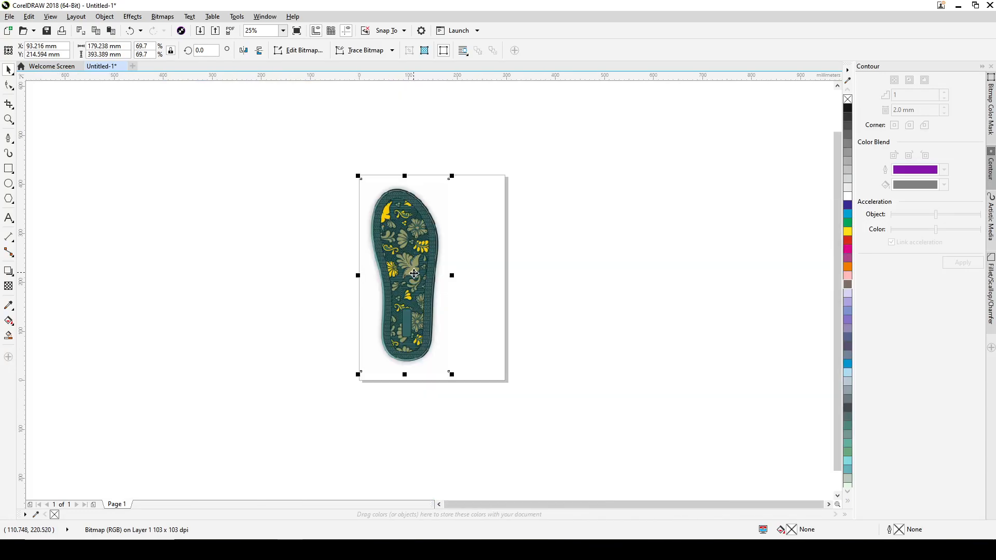
mouse_move(415, 271)
left_mouse_down()
mouse_move(453, 276)
mouse_move(414, 269)
left_mouse_up()
scroll(411, 258, "up", 1)
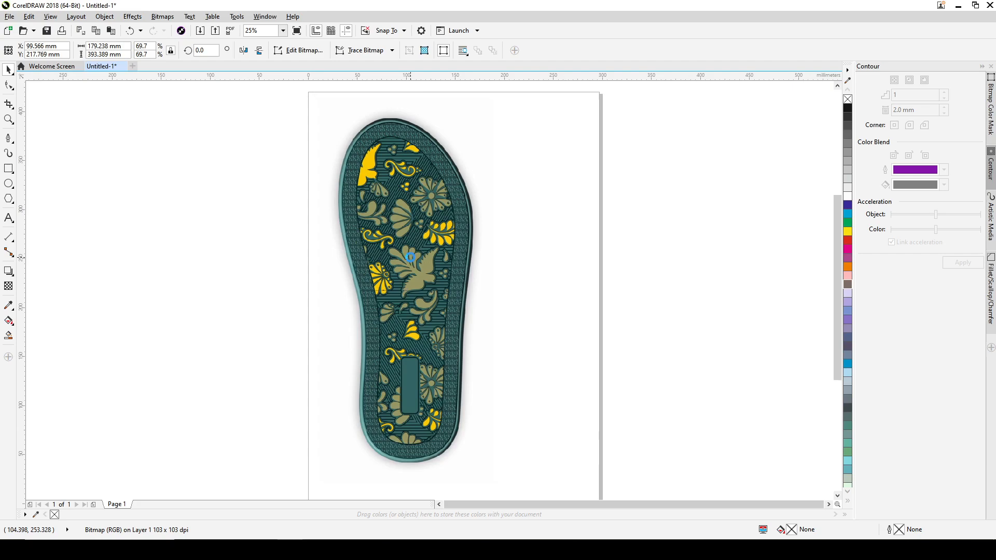
scroll(413, 258, "up", 1)
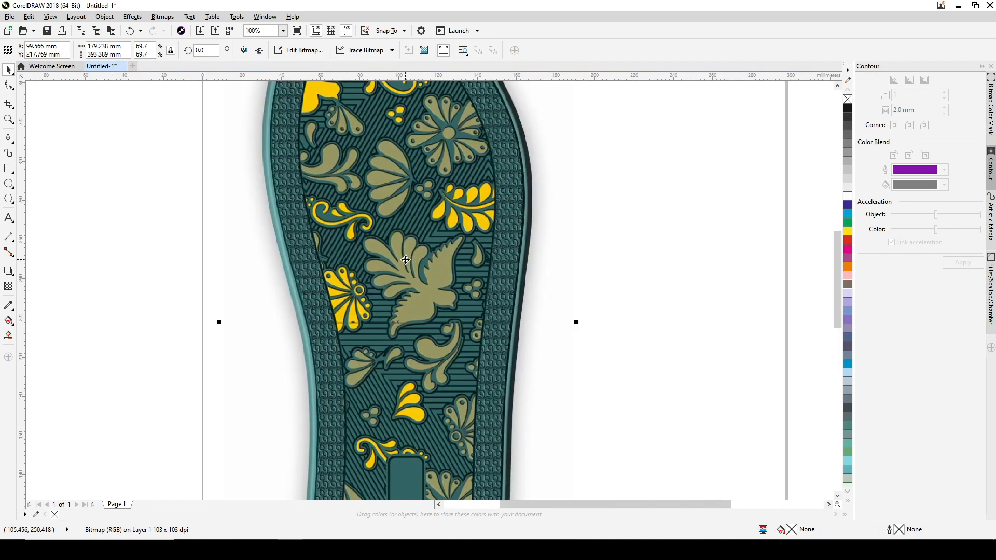
mouse_move(384, 275)
left_mouse_down()
mouse_move(444, 287)
mouse_move(394, 276)
left_mouse_up()
right_click(408, 207)
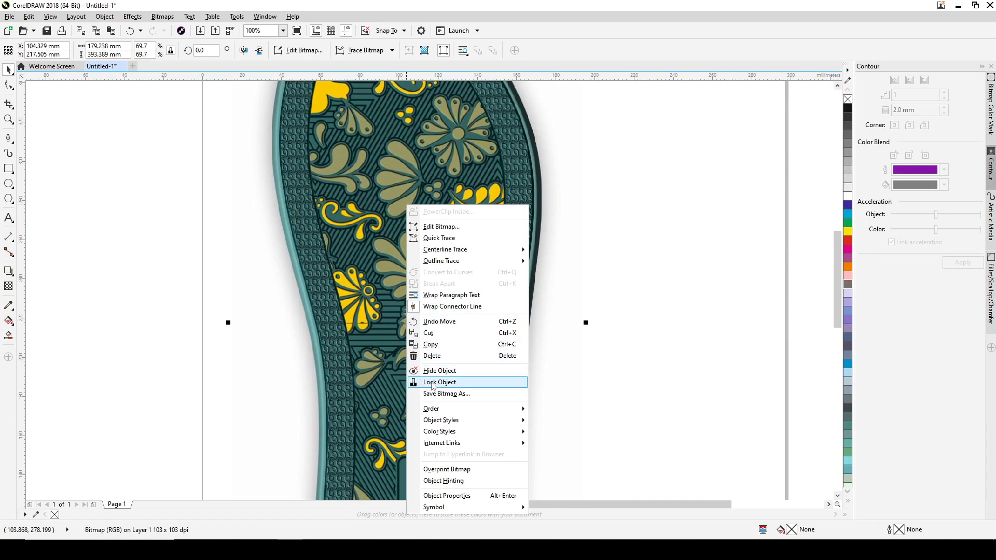
left_click(430, 387)
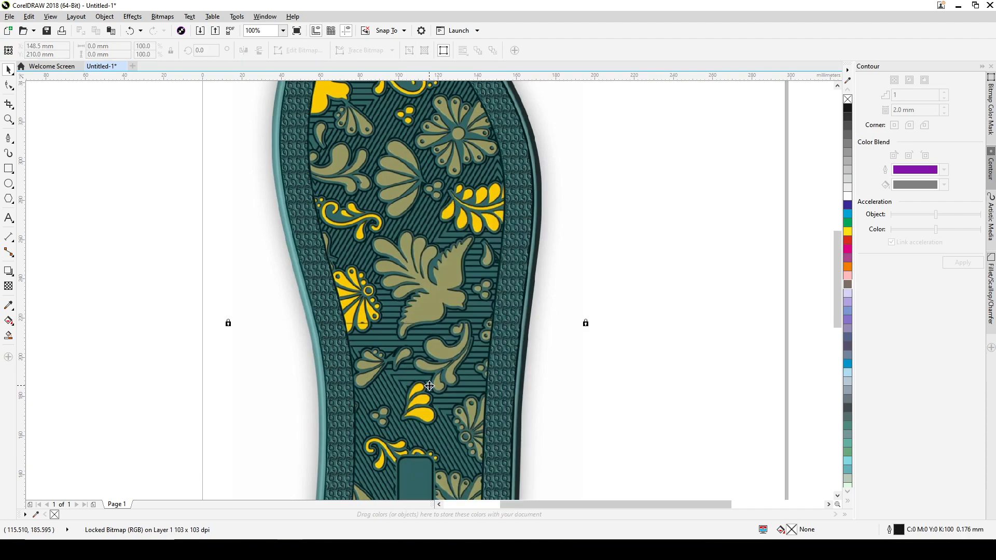
left_click(679, 306)
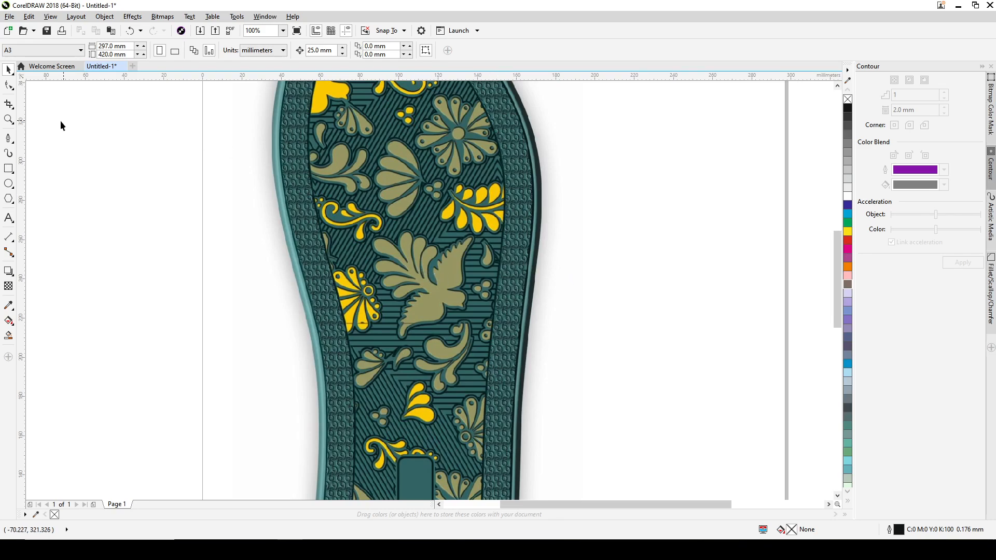
With the Pen tool, trace an open angled stripe about 66 by 105 mm, running horizontally across the upper sole and diagonally back to its edge.
left_click(8, 138)
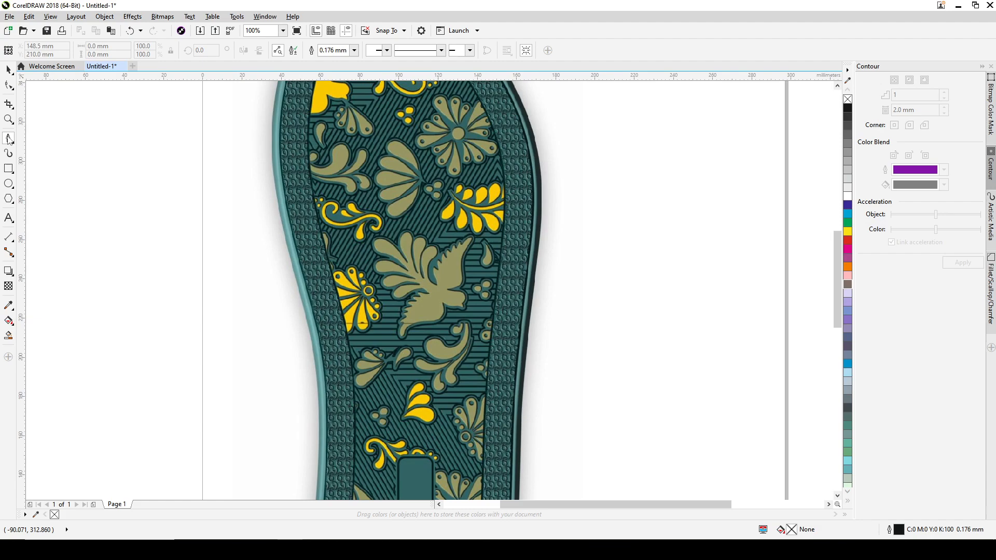
left_click(102, 149)
scroll(463, 322, "up", 4)
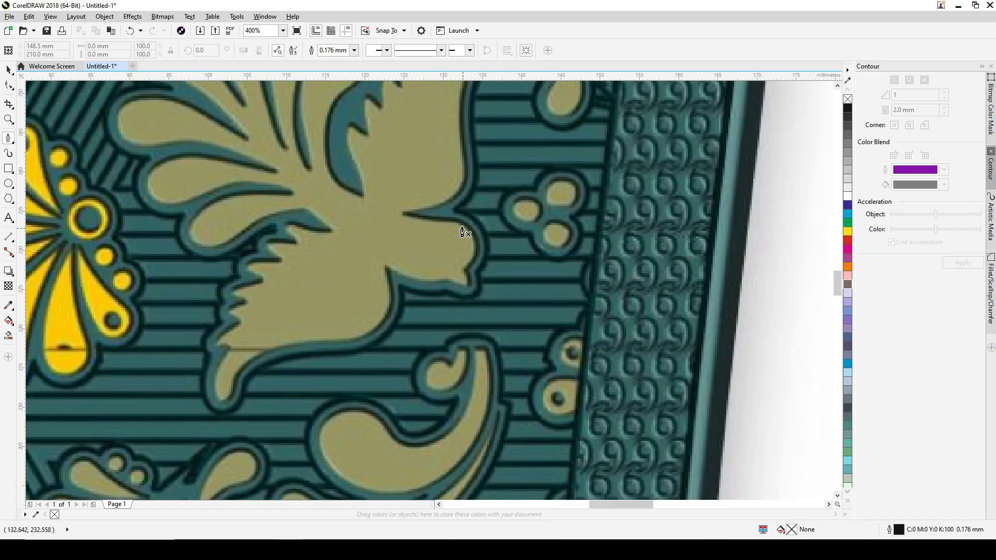
left_click_drag(411, 213, 441, 346)
scroll(441, 347, "down", 4)
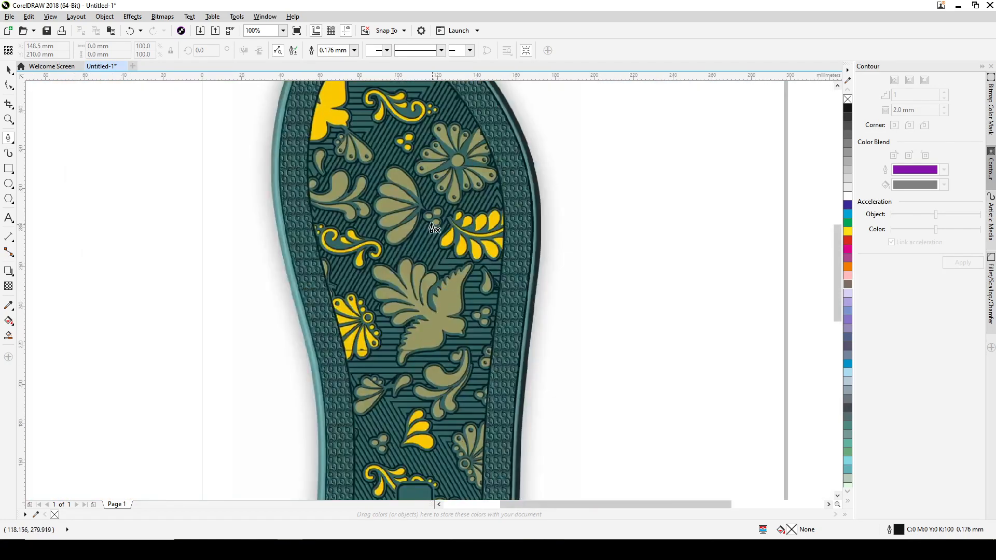
scroll(417, 242, "up", 1)
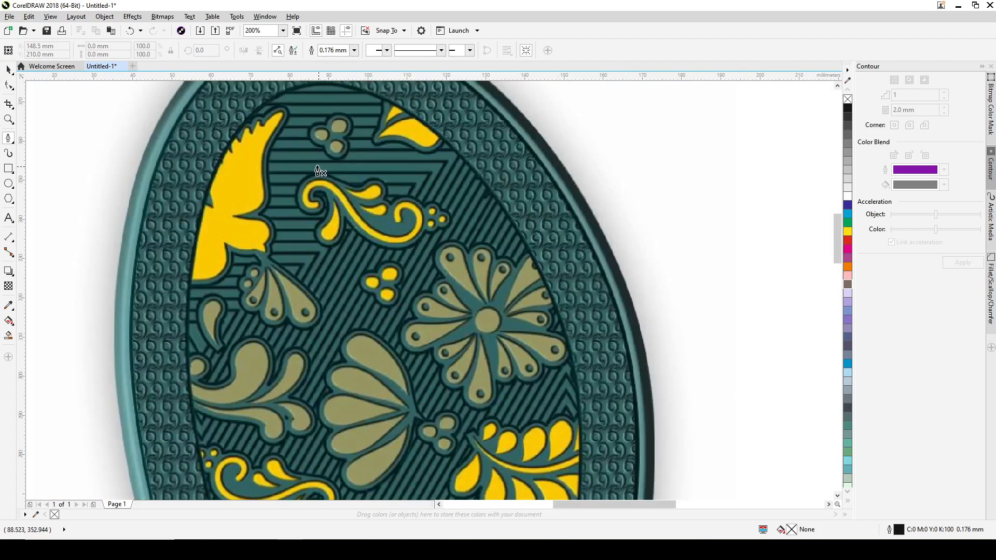
left_click(178, 175)
left_click(430, 172)
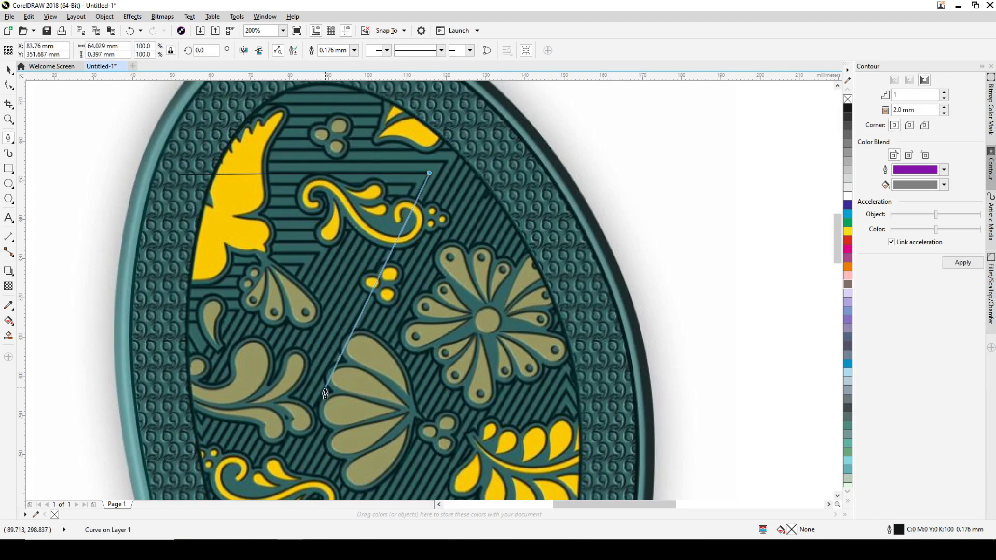
left_click_drag(242, 467, 280, 365)
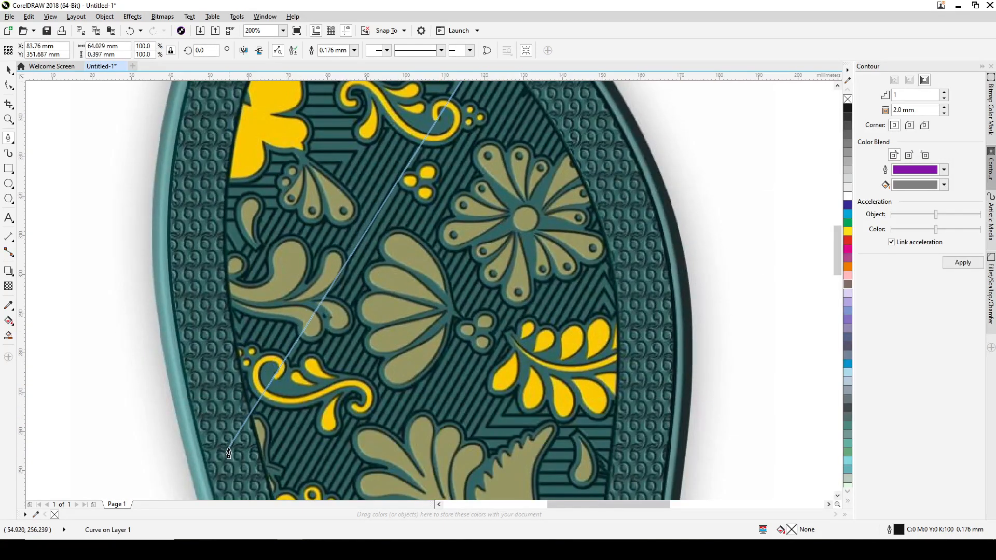
left_click(208, 481)
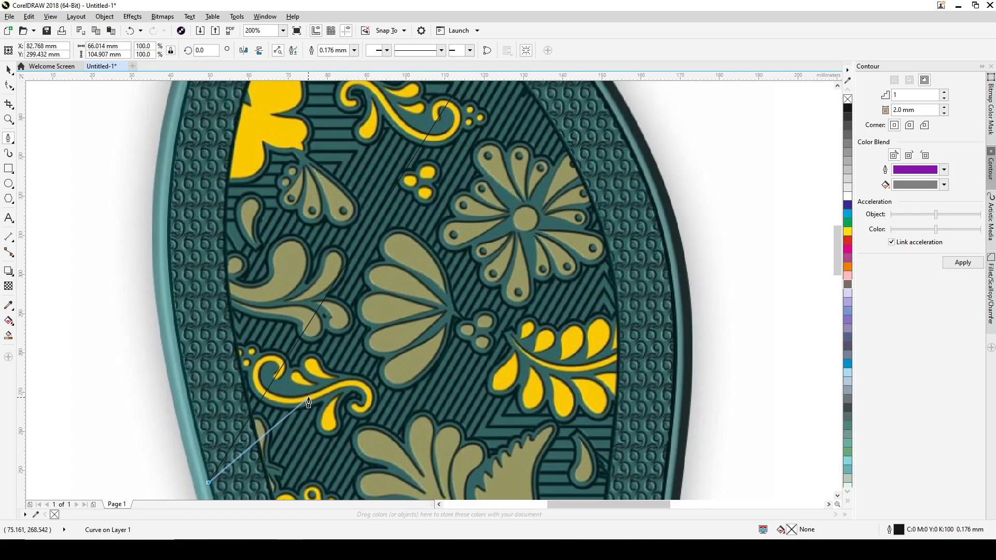
key("space")
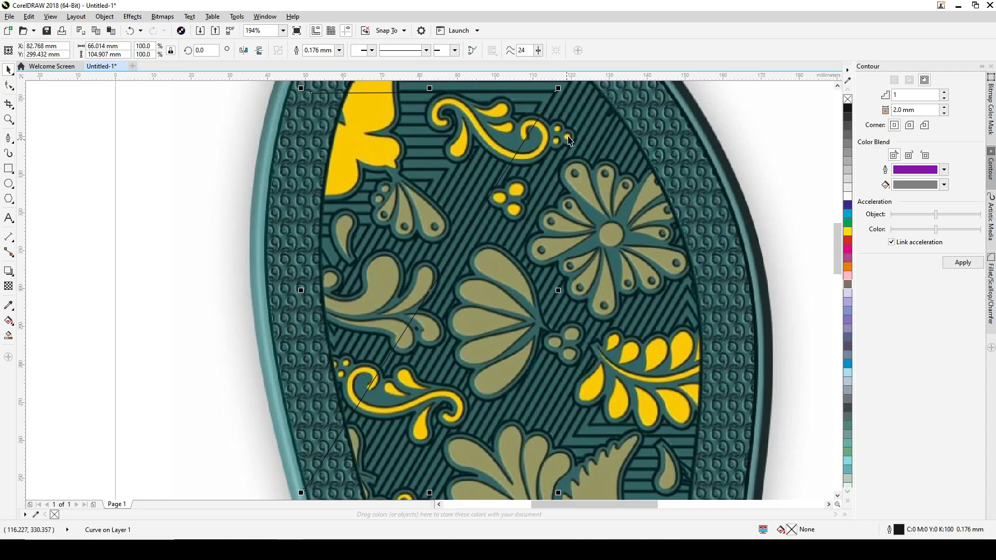
Colour the angled line's outline red and set its width to 0.5 mm.
left_click_drag(556, 90, 548, 104)
key("ctrl+z")
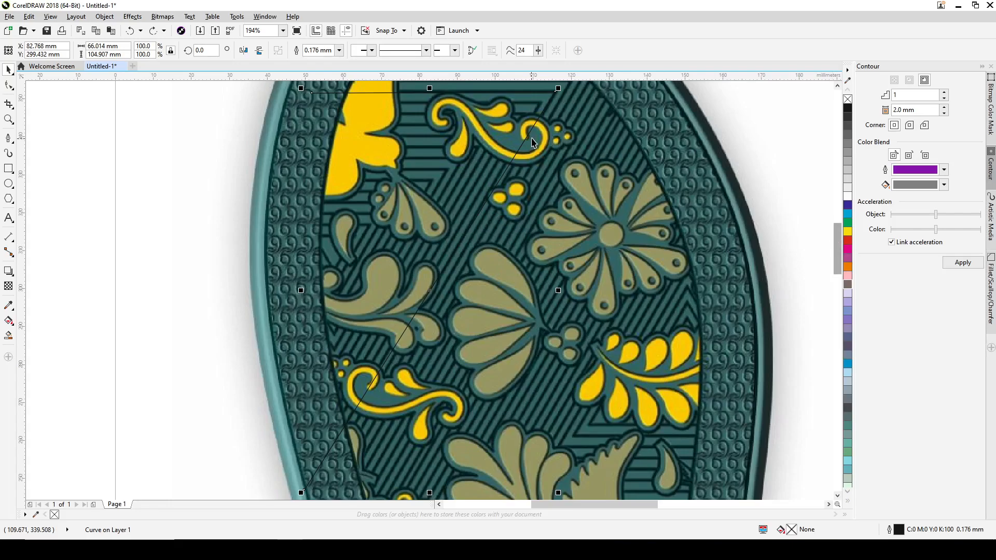
right_click(847, 240)
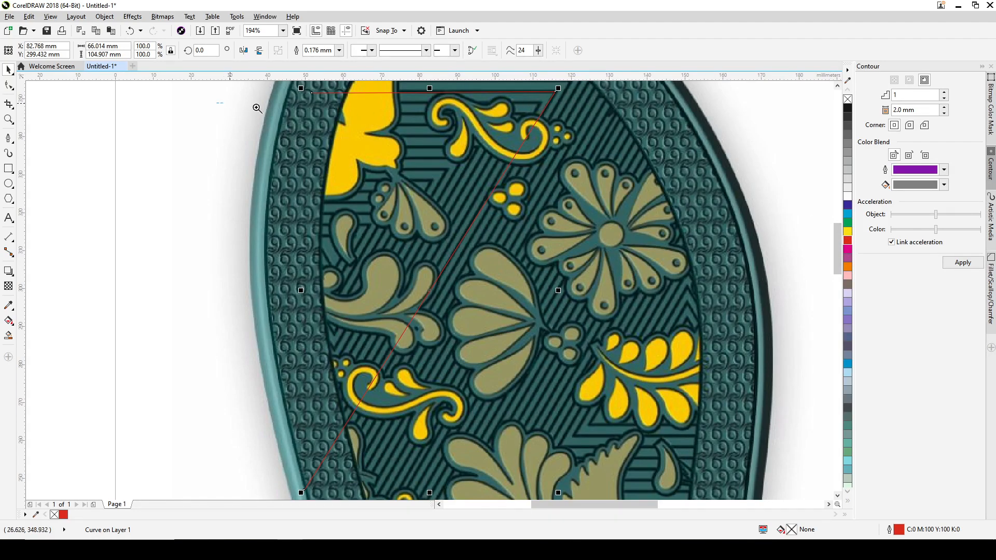
scroll(257, 107, "up", 3)
left_click(339, 51)
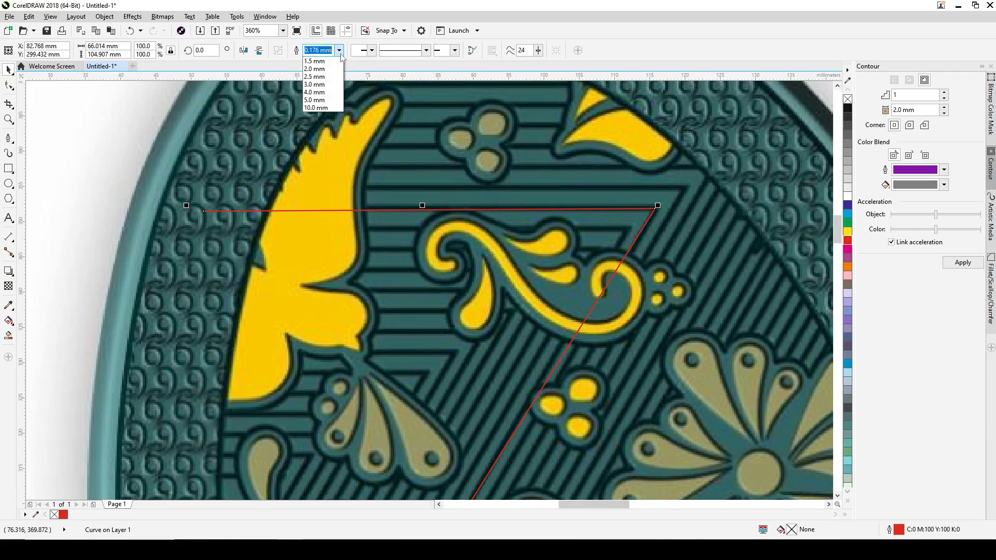
left_click(317, 95)
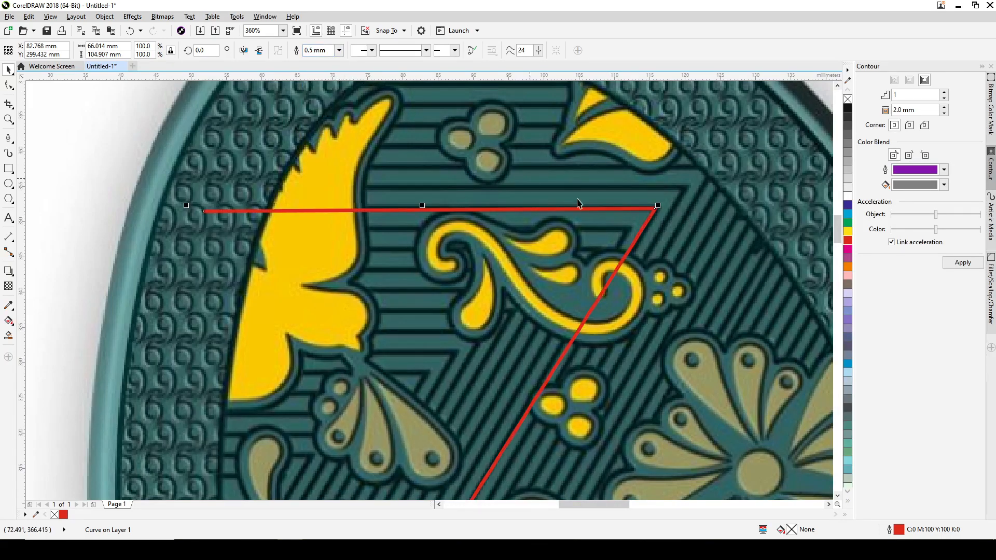
Duplicate the red line about 3.8 mm left and 2.8 mm down, and repeat the duplication until there are 14 evenly spaced lines.
left_click_drag(654, 214, 625, 234)
right_click(624, 234)
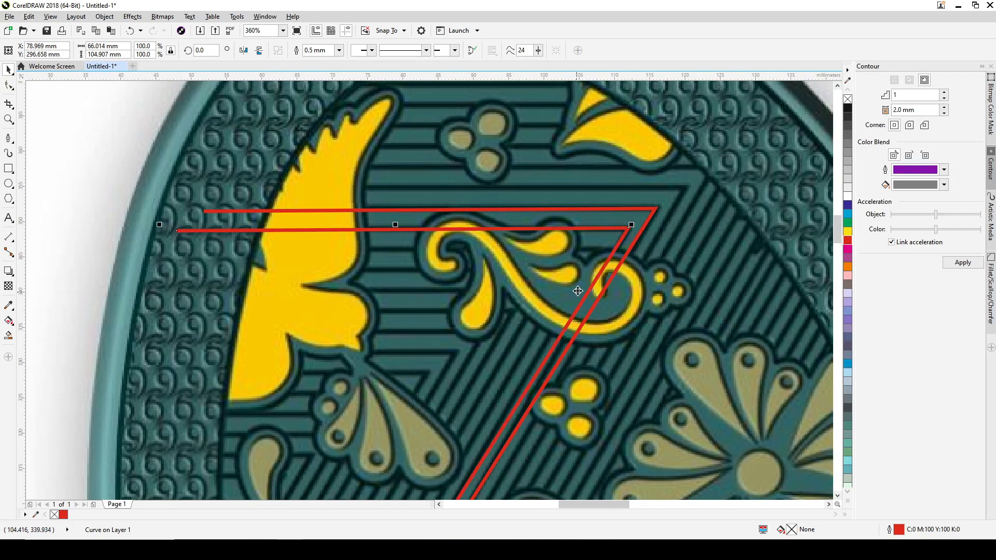
scroll(598, 311, "down", 3)
key("ctrl+r")
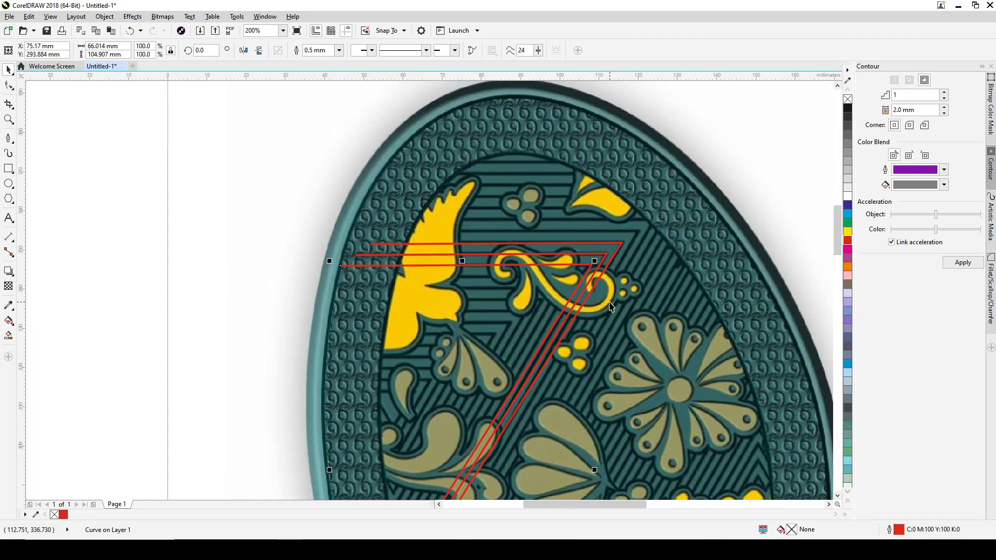
key("ctrl+r")
key("ctrl+r")
key("ctrl+r")
key("ctrl+r")
key("ctrl+r")
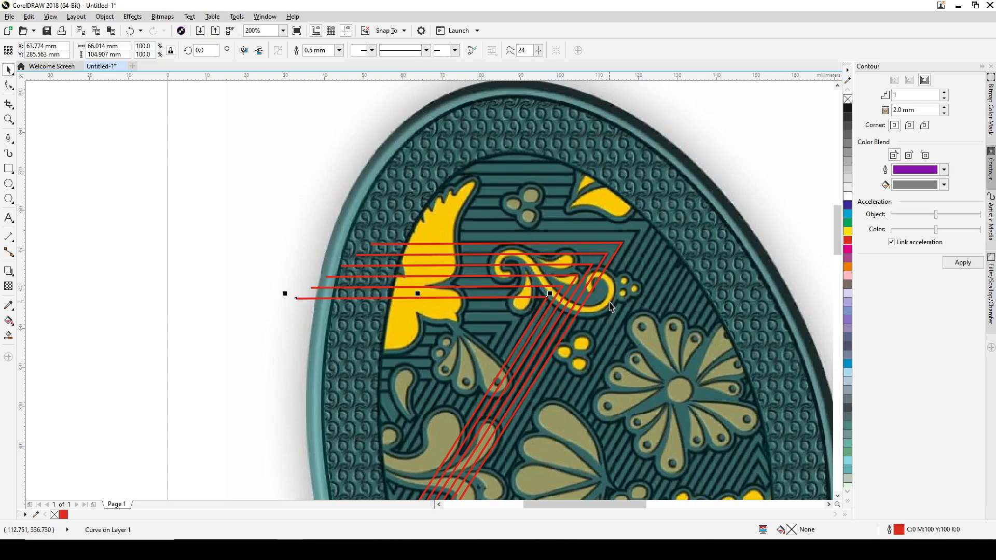
key("ctrl+r")
key("ctrl+r")
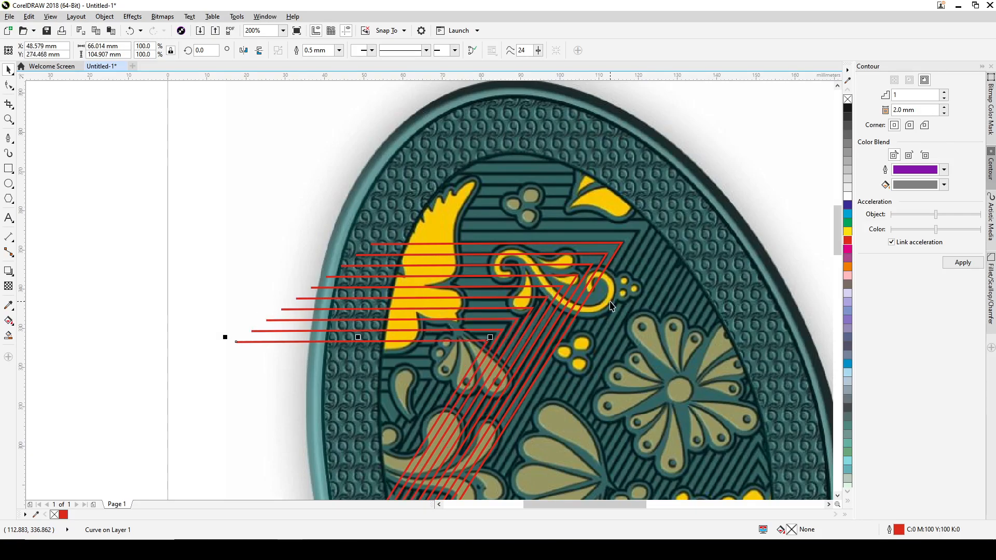
key("ctrl+r")
key("ctrl+r")
key("ctrl+r")
key("ctrl+r")
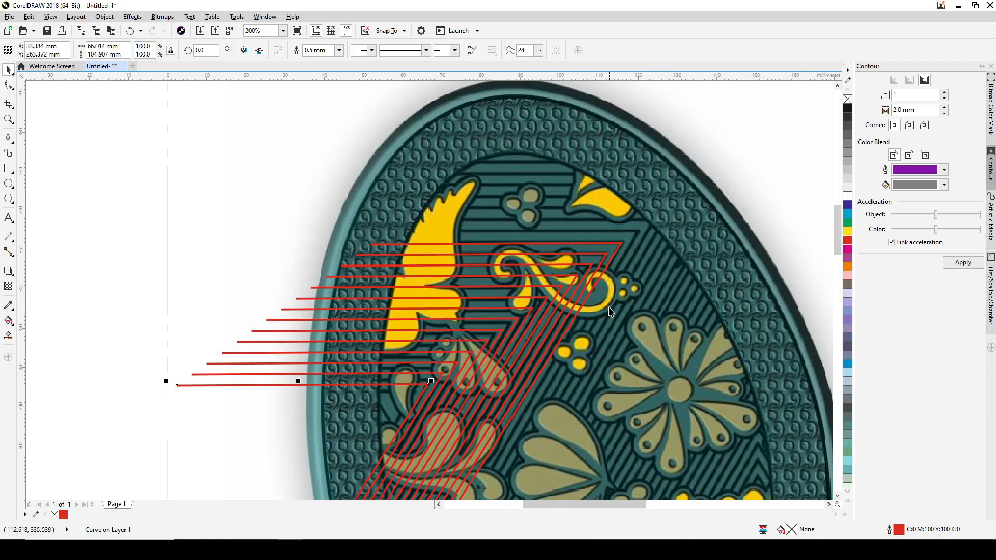
key("Escape")
Select all 14 red angled lines and combine them into a single curve.
scroll(609, 306, "down", 2)
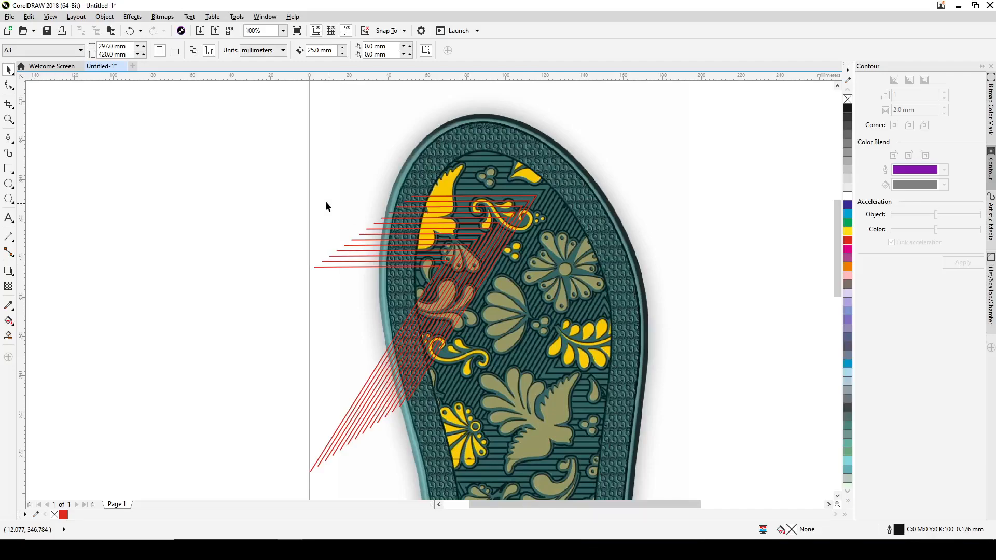
left_click_drag(224, 147, 577, 486)
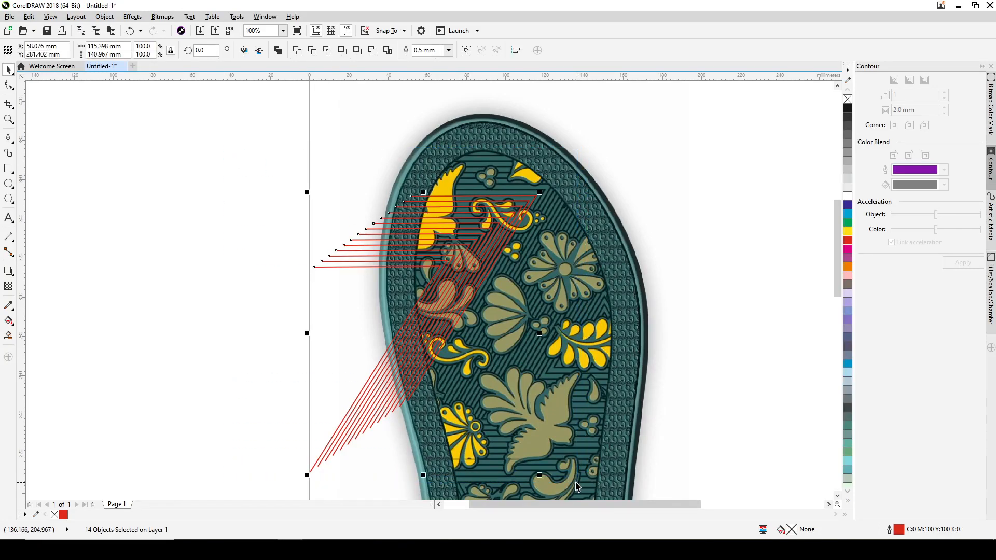
key("ctrl+l")
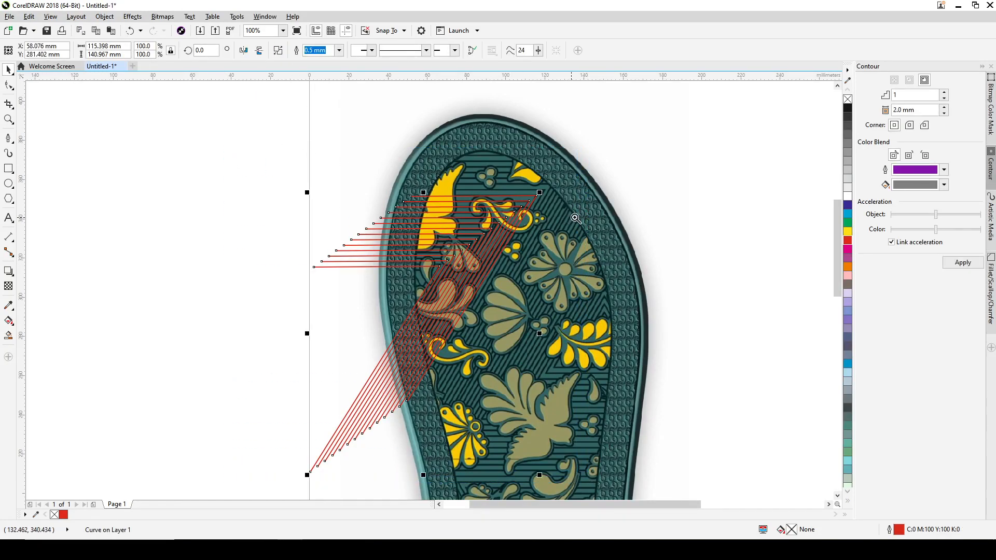
Move the combined red stripe lines off the sole bitmap to the empty area beside it, straddling the page's right edge.
left_click_drag(656, 145, 264, 430)
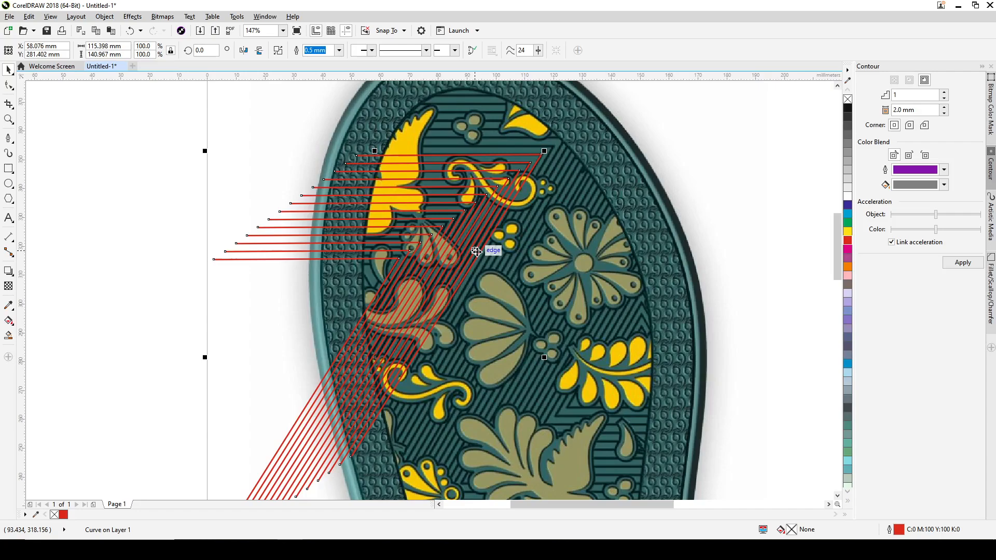
scroll(476, 251, "up", 3)
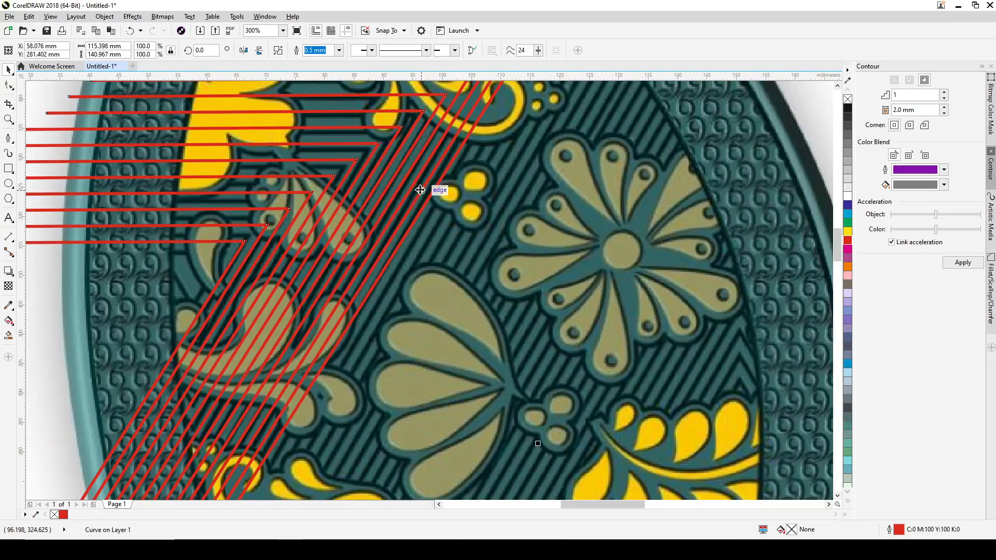
scroll(415, 195, "down", 6)
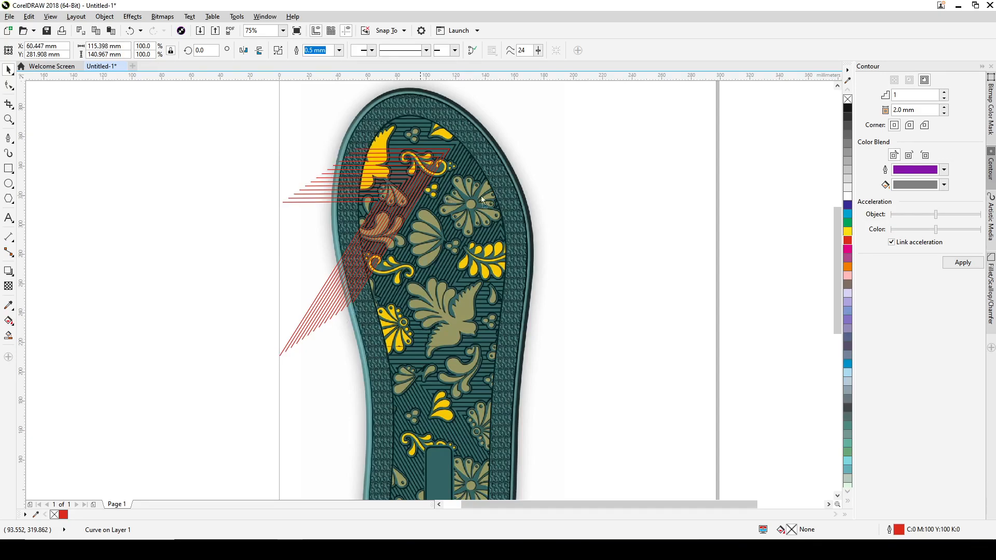
left_click_drag(416, 196, 718, 172)
left_click(487, 278)
With the Pen tool, trace the uppermost petal of the five-petal fan flower as a closed curve about 15.6 by 15.2 mm.
key("z")
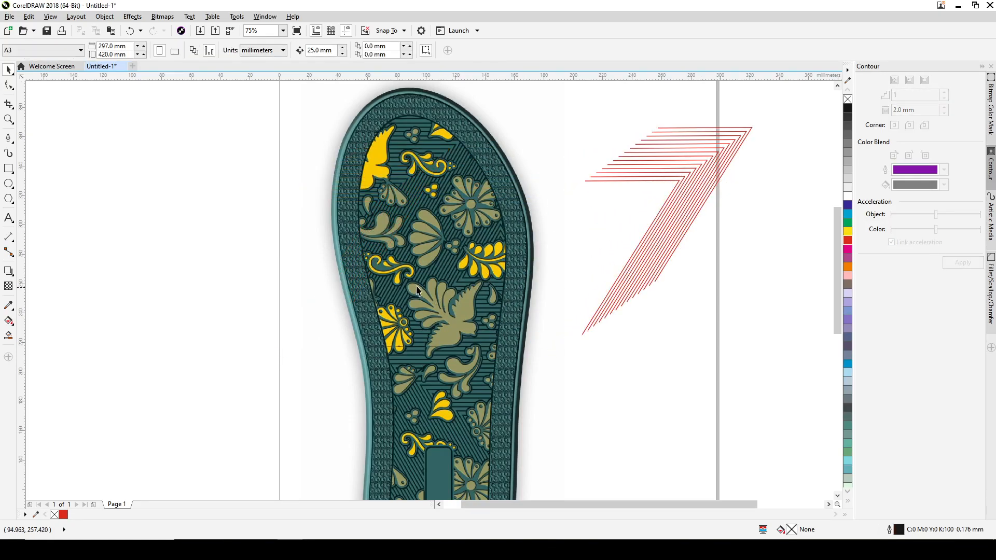
left_click_drag(385, 205, 413, 305)
key("F2")
left_click_drag(264, 166, 514, 412)
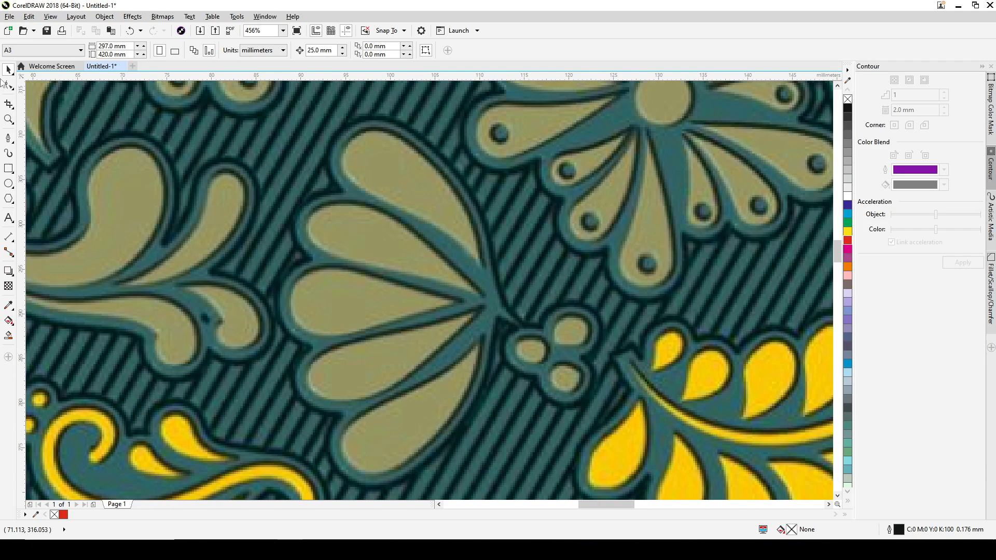
left_click(8, 137)
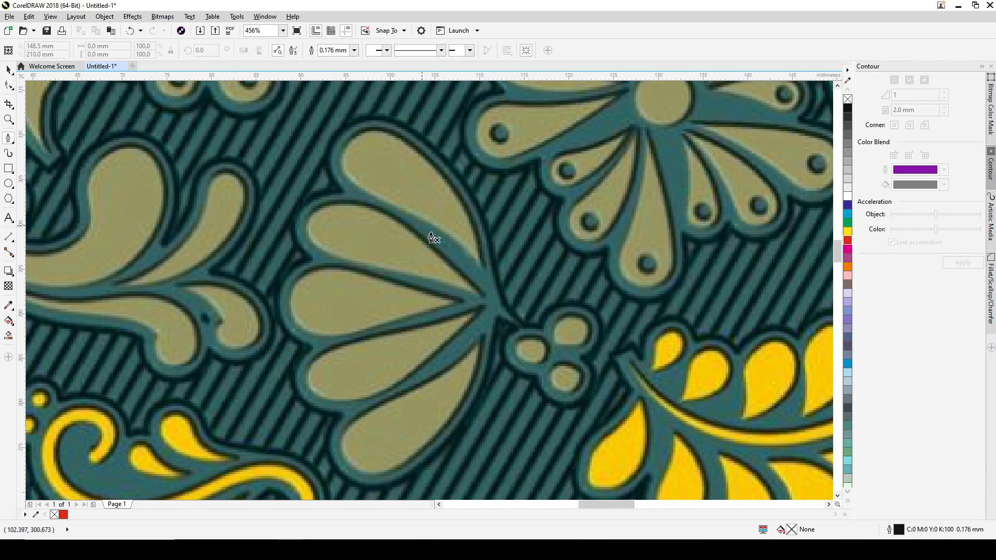
left_click(481, 266)
left_click_drag(434, 169, 392, 130)
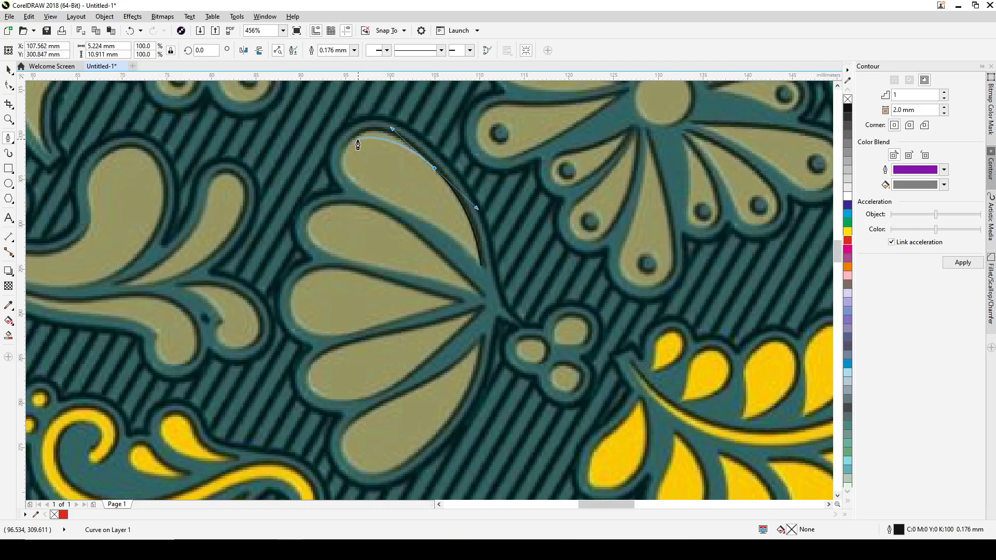
left_click_drag(349, 143, 331, 168)
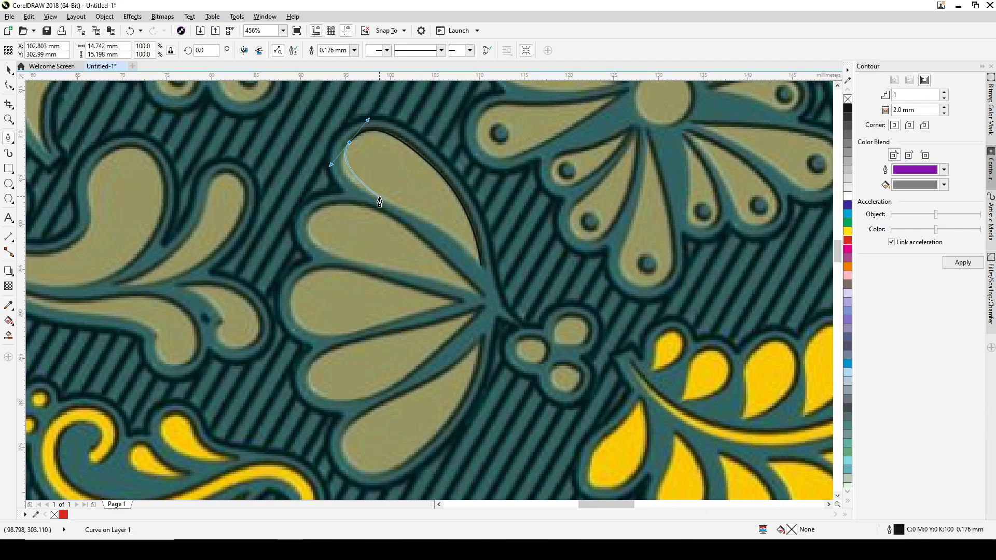
left_click_drag(380, 197, 410, 214)
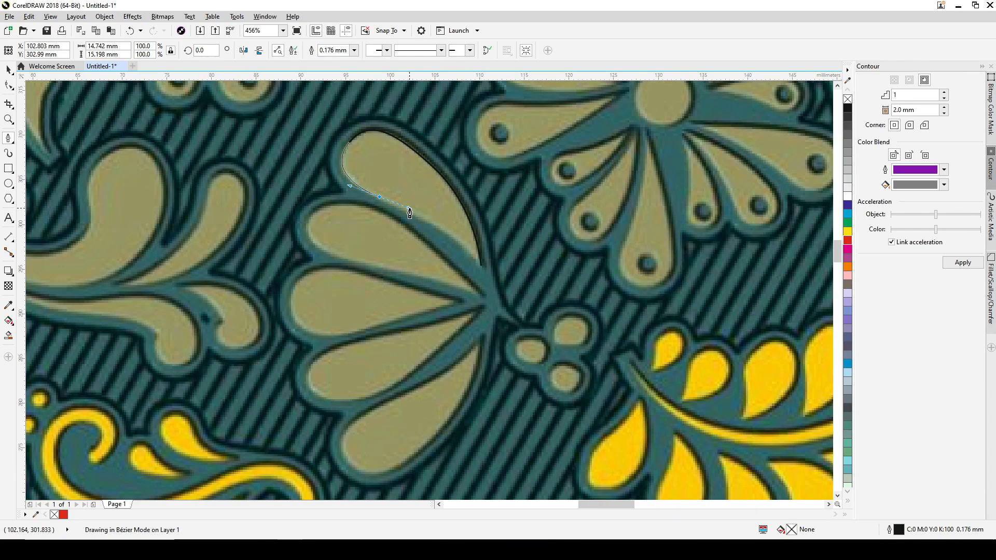
left_click_drag(409, 213, 410, 214)
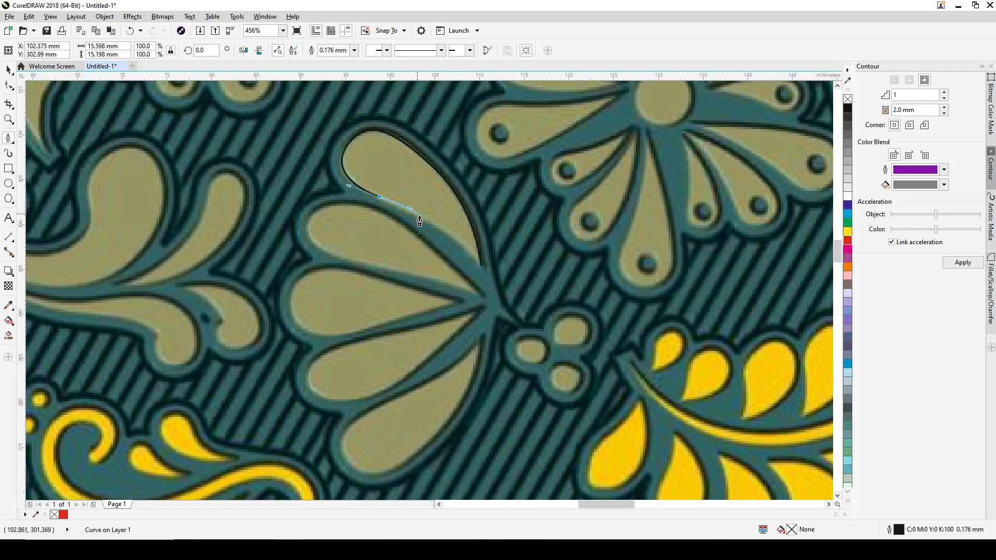
left_click(480, 267)
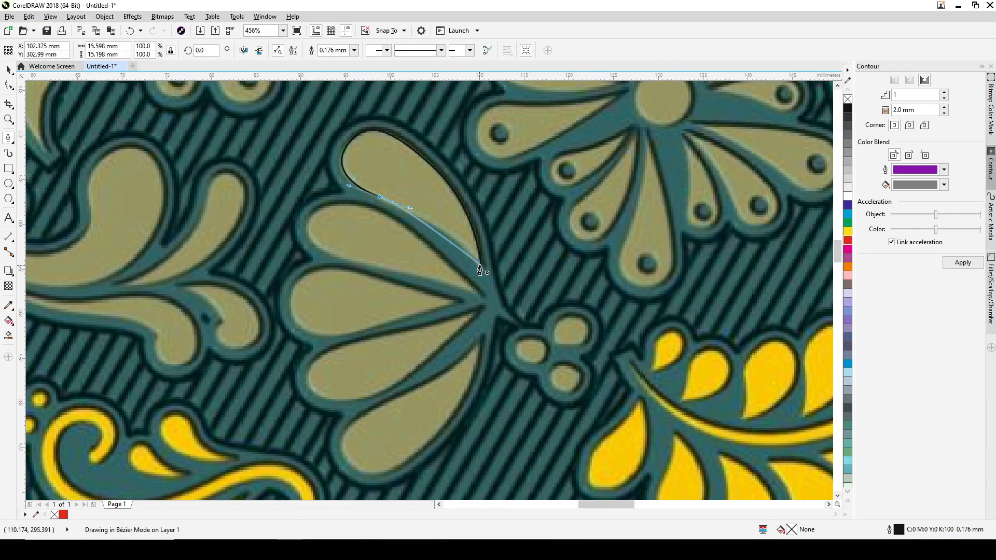
left_click(480, 267)
left_click(380, 196)
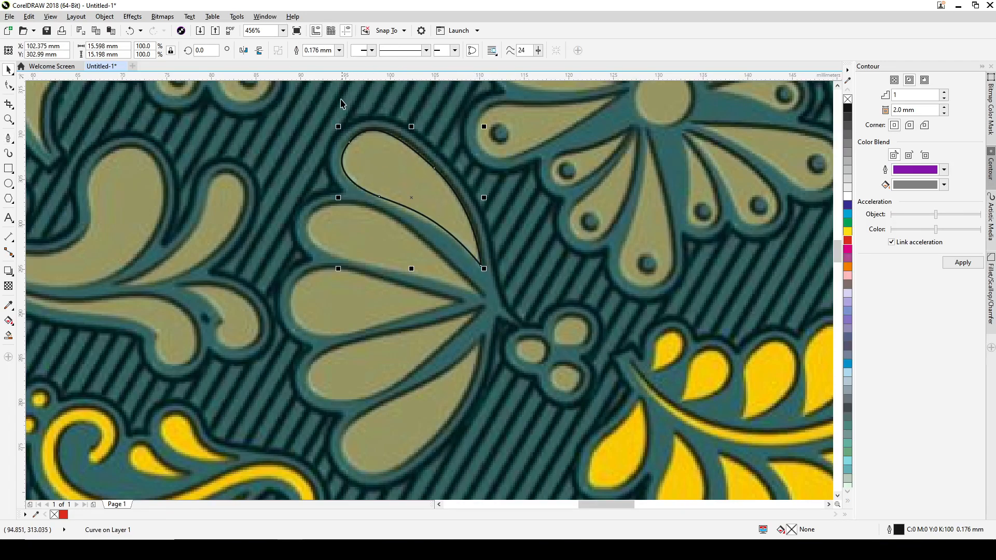
Colour the uppermost petal's outline red and set its width to 0.5 mm.
right_click(846, 243)
left_click(339, 50)
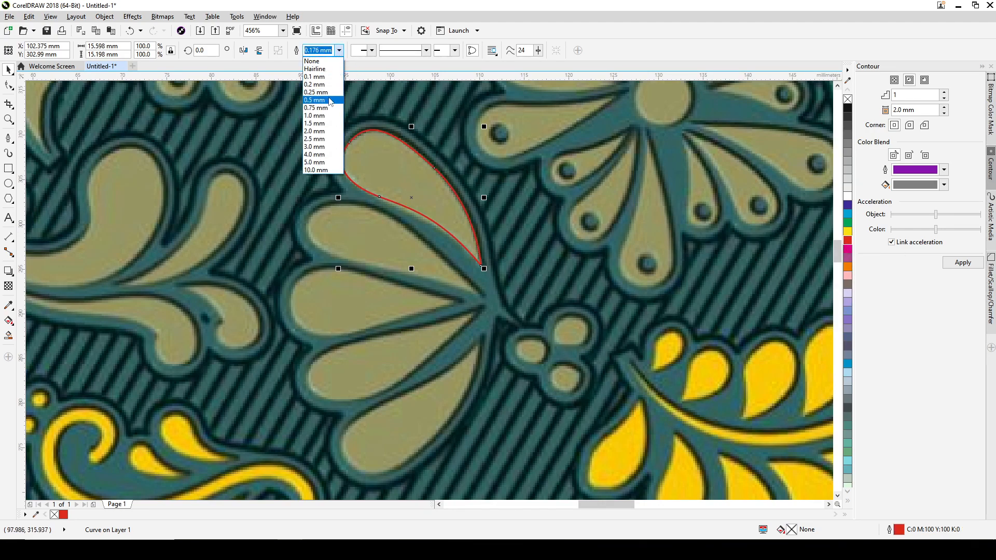
left_click(328, 99)
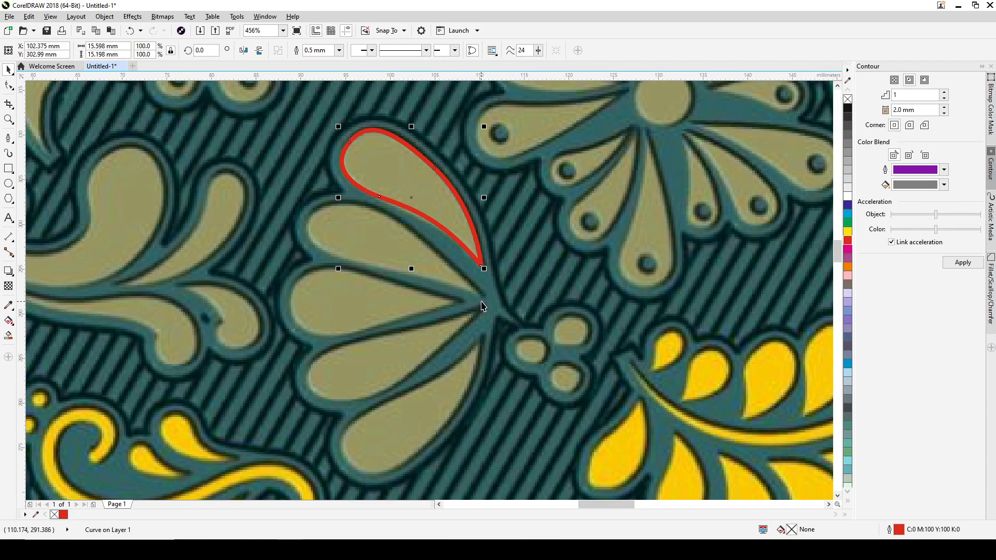
Trace the fan flower's second petal from the top as a closed Pen curve about 19.7 by 10.8 mm.
key("space")
left_click(483, 298)
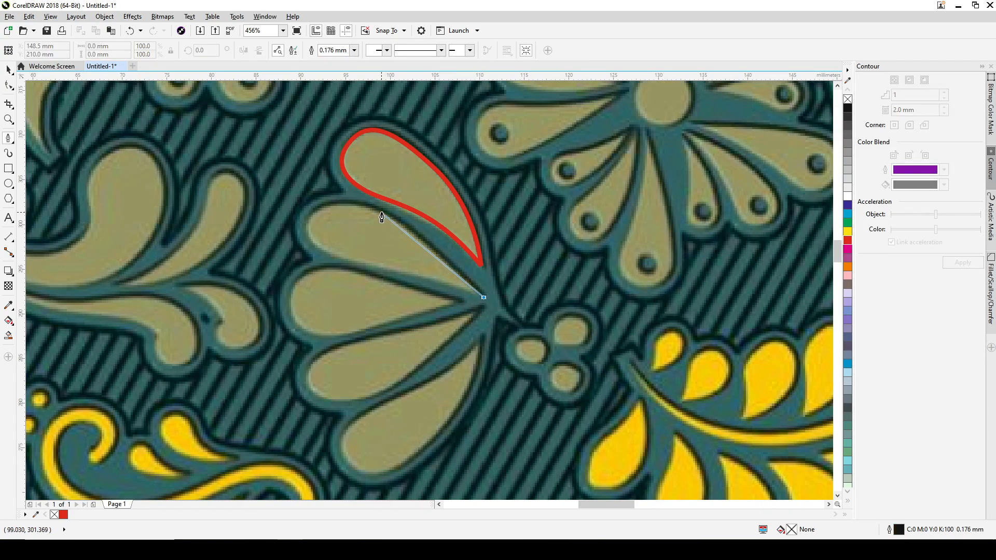
left_click_drag(379, 211, 302, 239)
left_click_drag(362, 263, 394, 271)
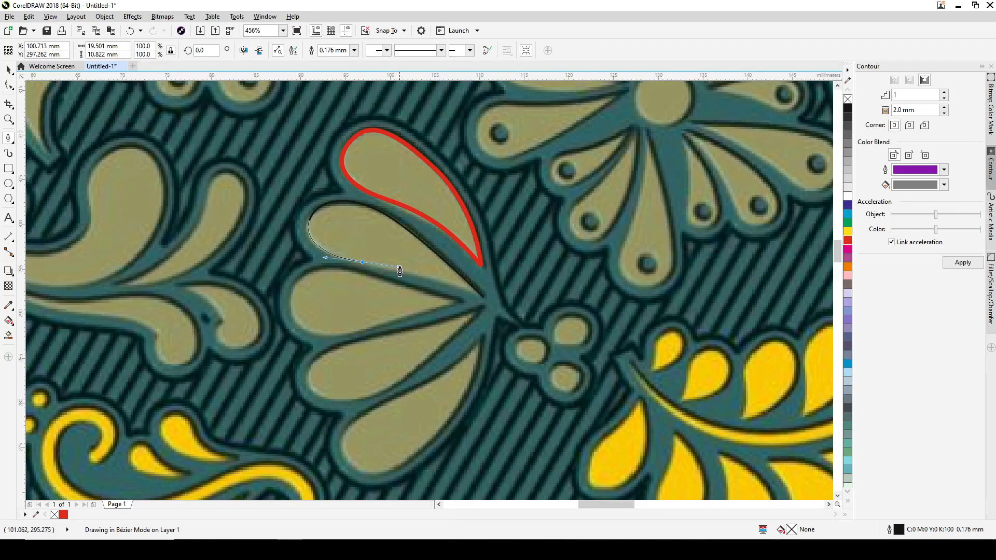
left_click_drag(400, 270, 401, 269)
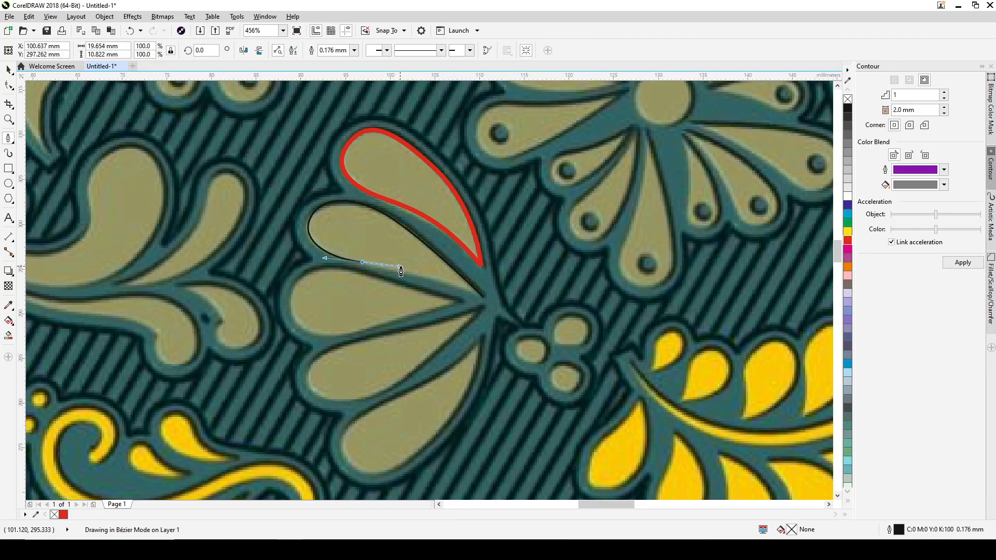
left_click(482, 296)
key("space")
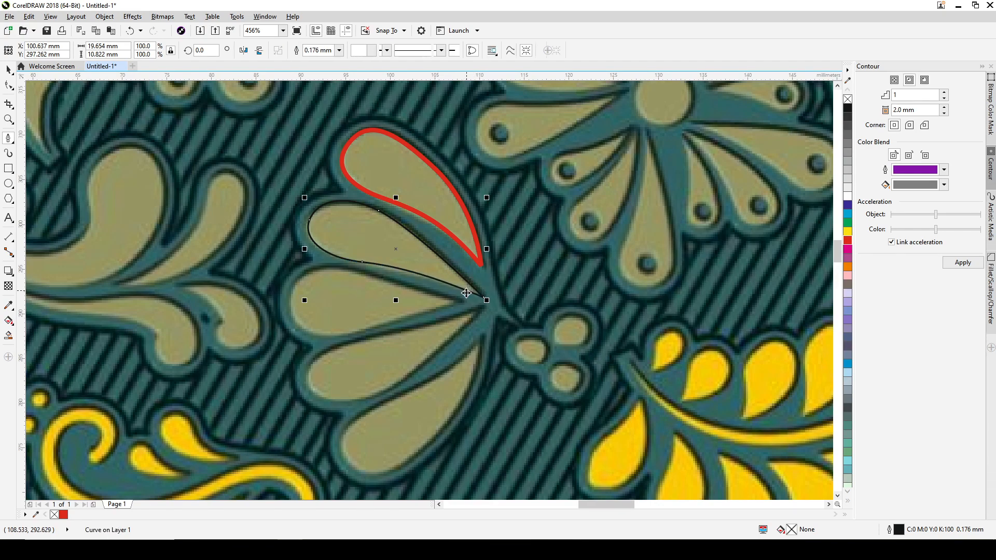
Set the second petal's outline width to 0.5 mm and colour it red.
left_click(338, 50)
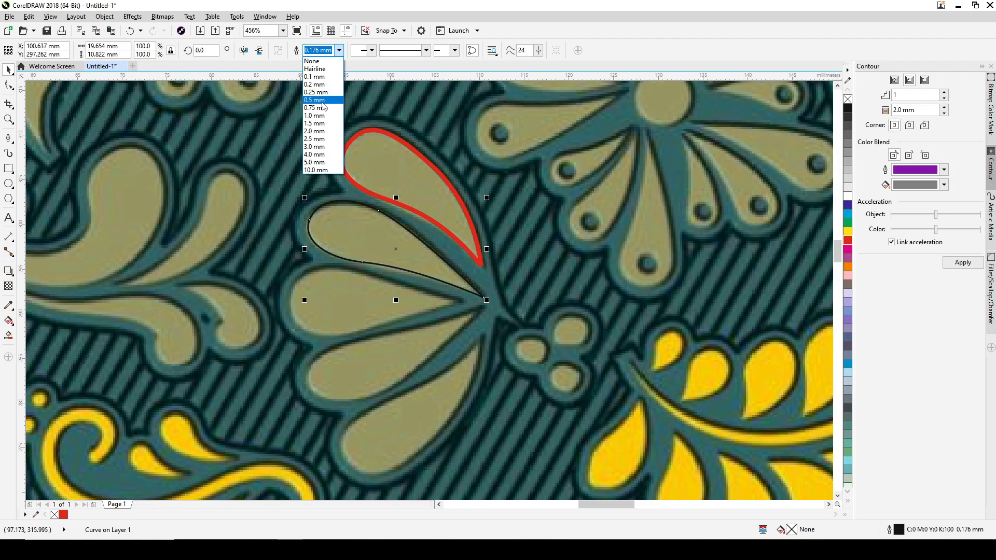
left_click(321, 103)
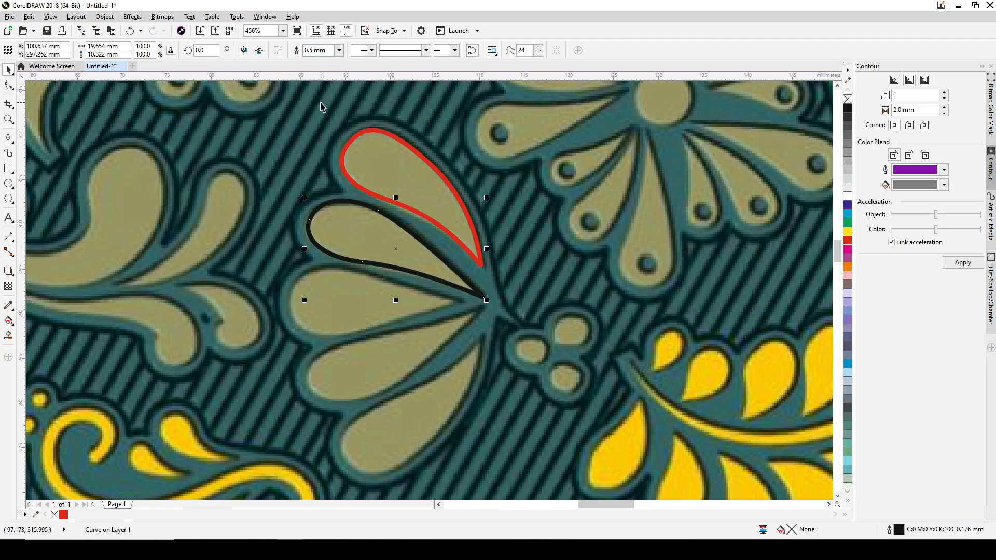
right_click(847, 240)
Trace the fan flower's middle petal as a closed Pen curve about 19.3 by 7.4 mm.
left_click_drag(417, 291, 429, 214)
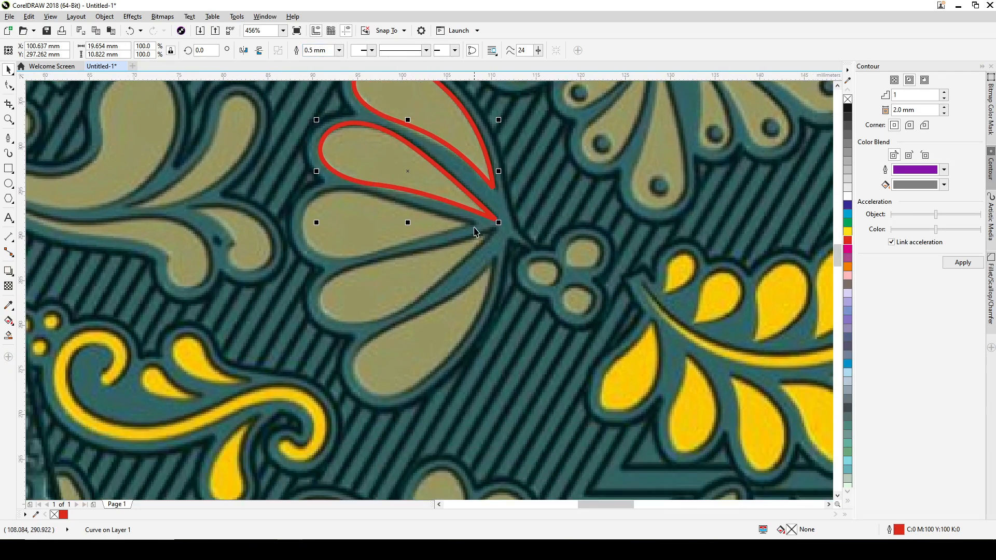
key("space")
left_click(475, 224)
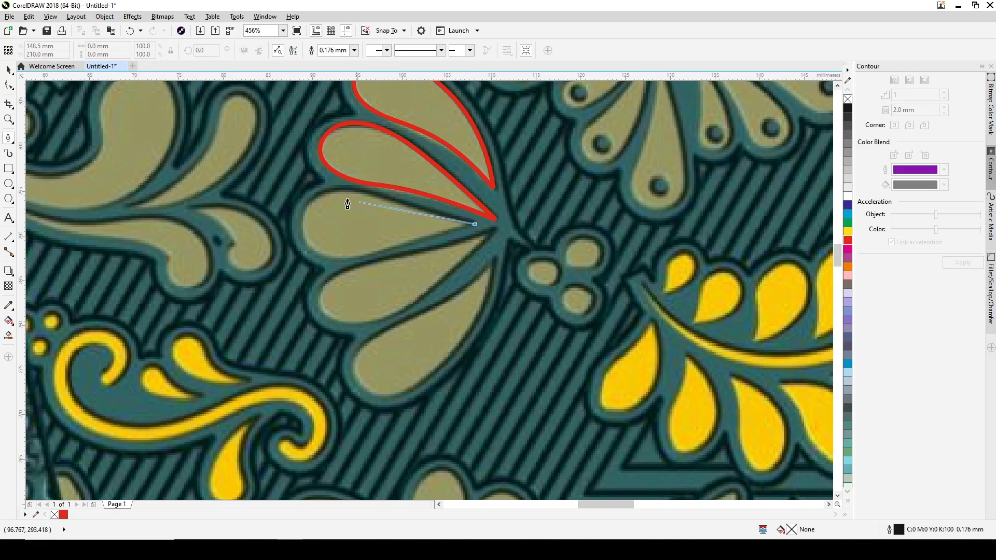
left_click(365, 194)
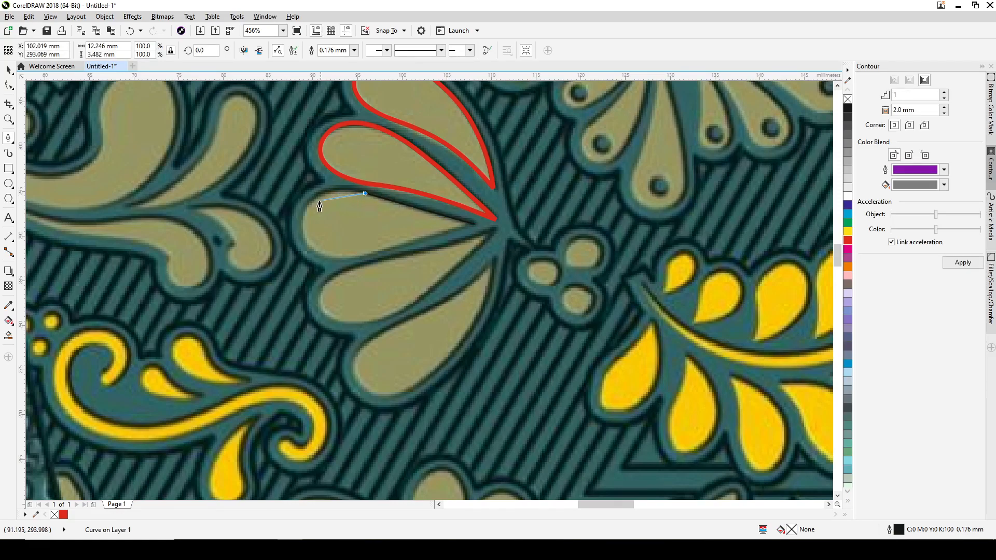
left_click_drag(304, 218, 297, 262)
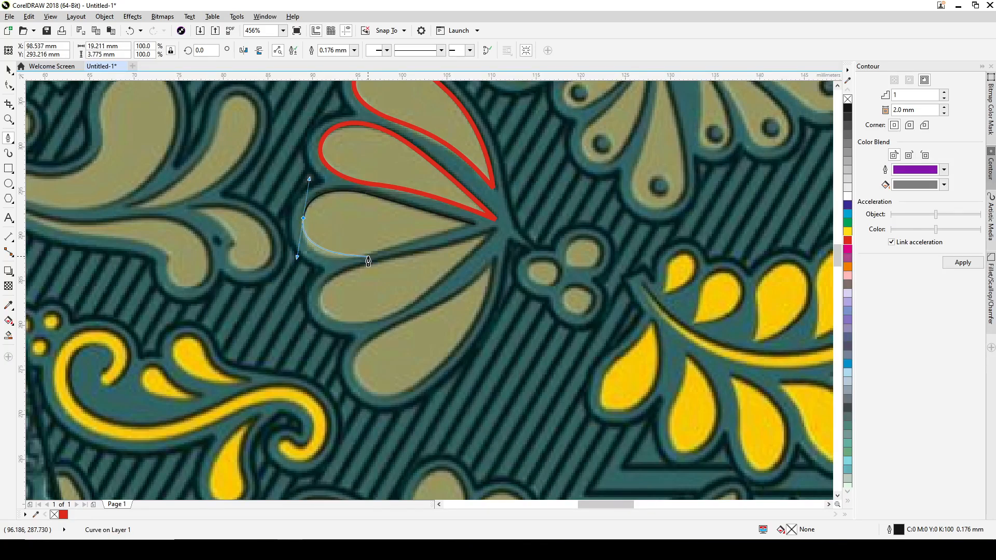
left_click_drag(364, 254, 390, 252)
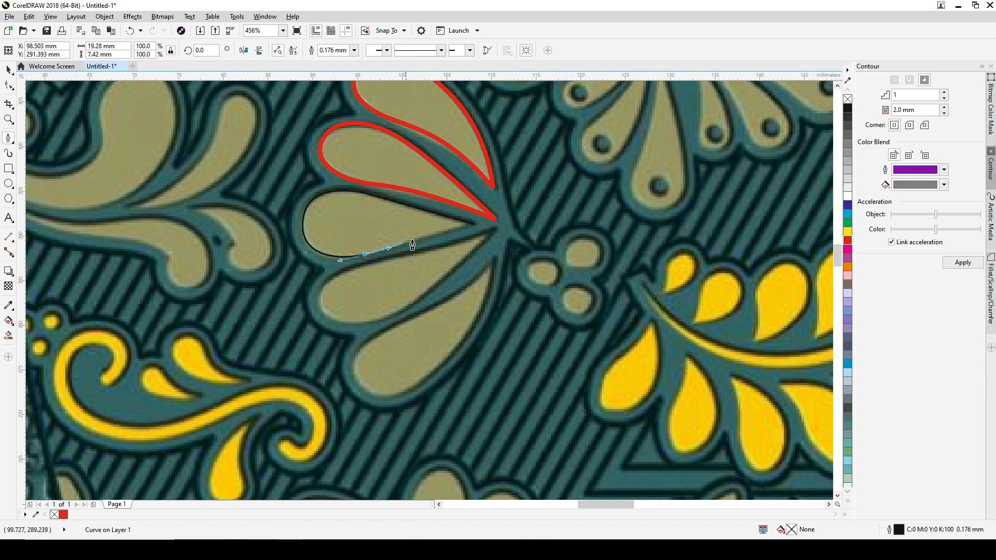
left_click(475, 227)
key("space")
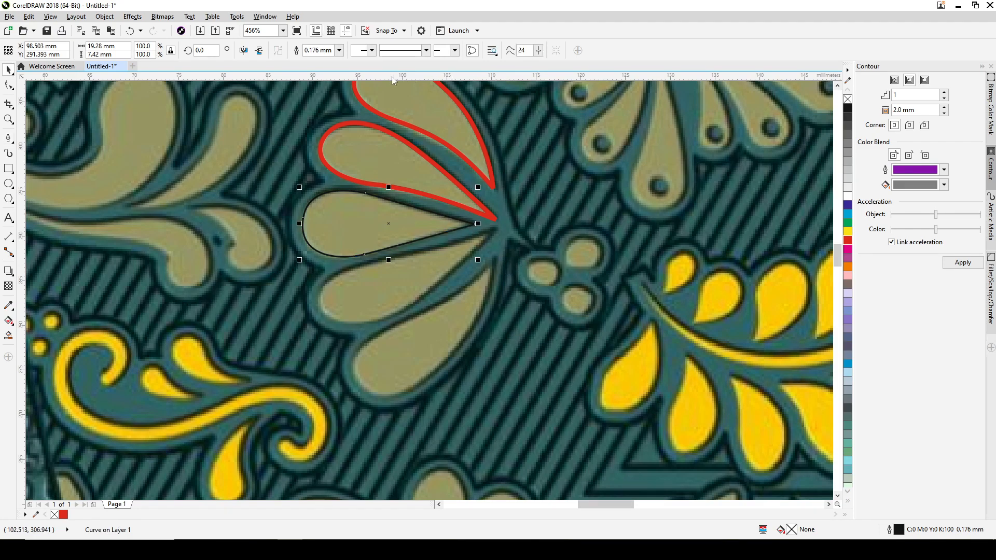
Set the middle petal's outline width to 0.25 mm and colour it red.
left_click(339, 50)
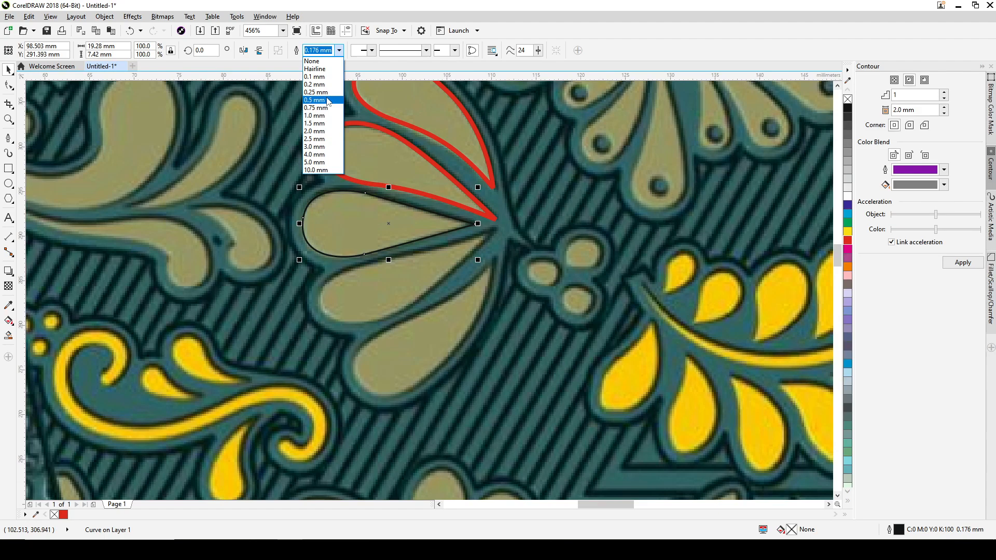
left_click(326, 94)
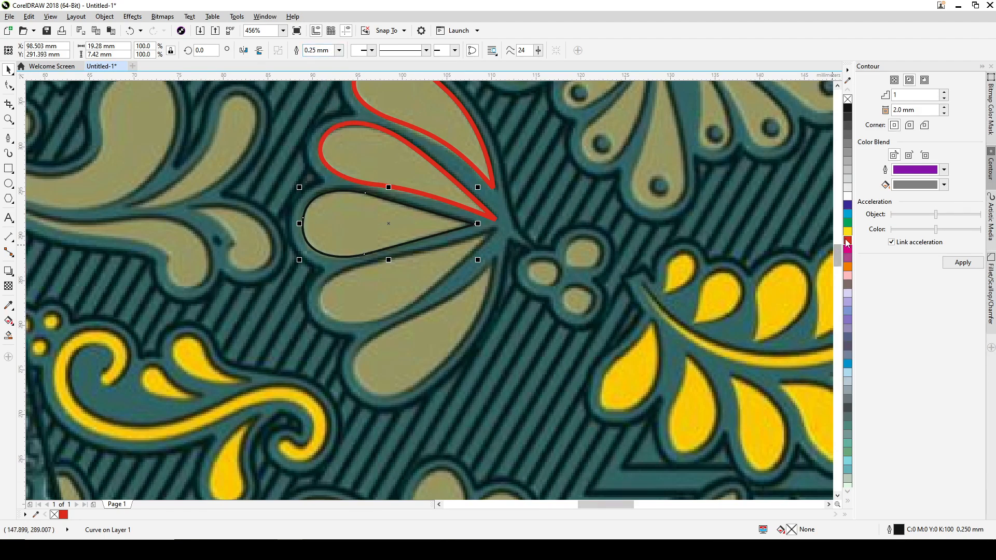
right_click(848, 240)
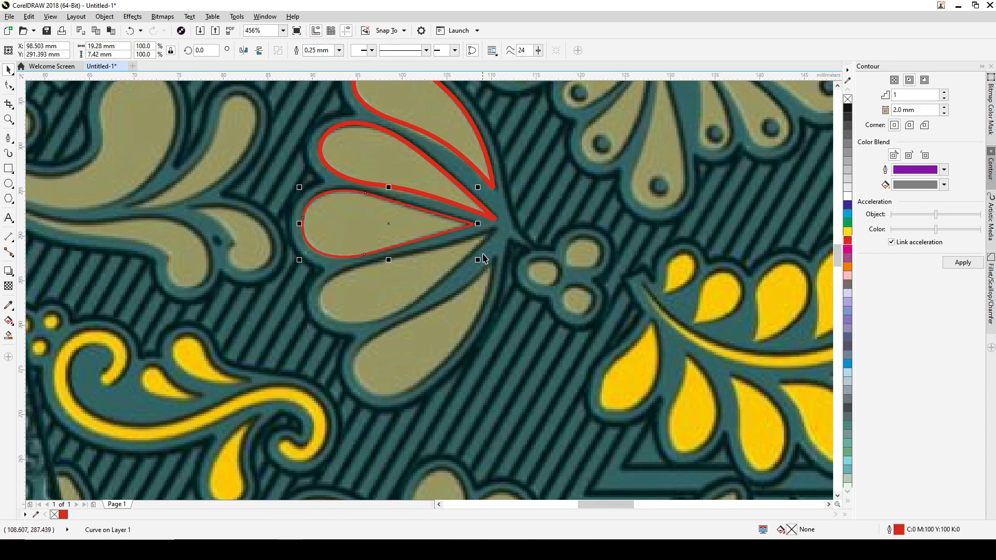
Trace the fan flower's fourth petal from the top as a closed Pen curve about 19.6 by 10.5 mm.
key("F5")
left_click(494, 227)
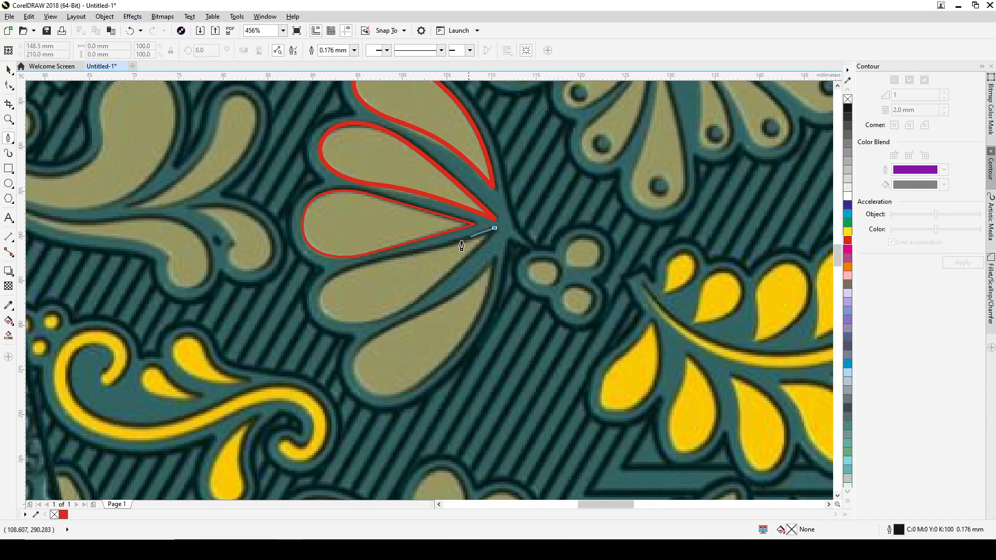
left_click_drag(394, 260, 340, 269)
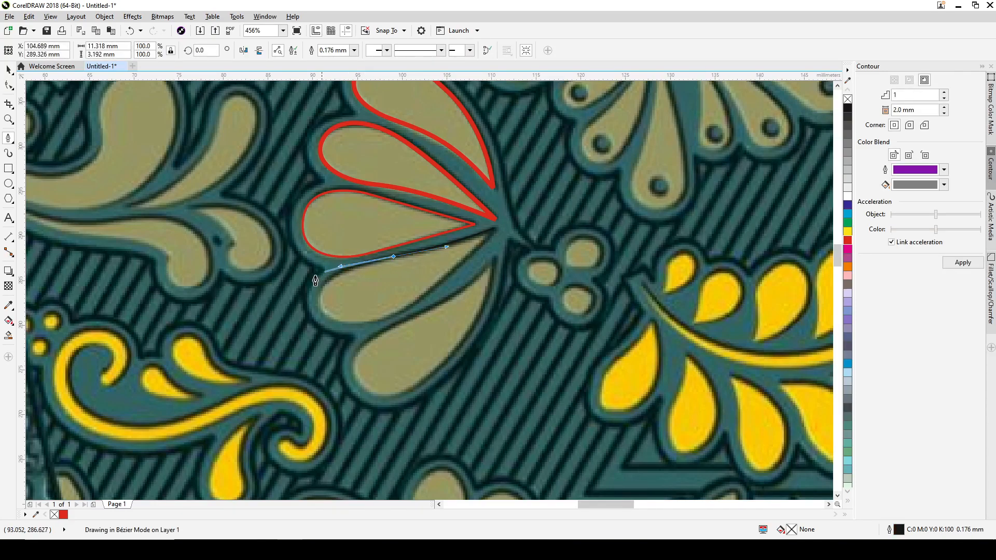
left_click_drag(320, 306, 324, 330)
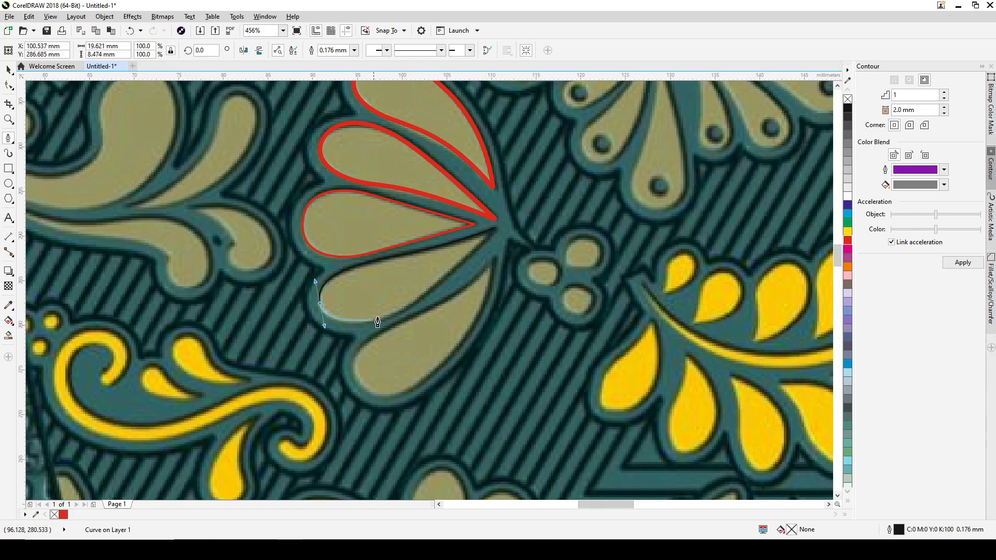
left_click_drag(402, 311, 429, 293)
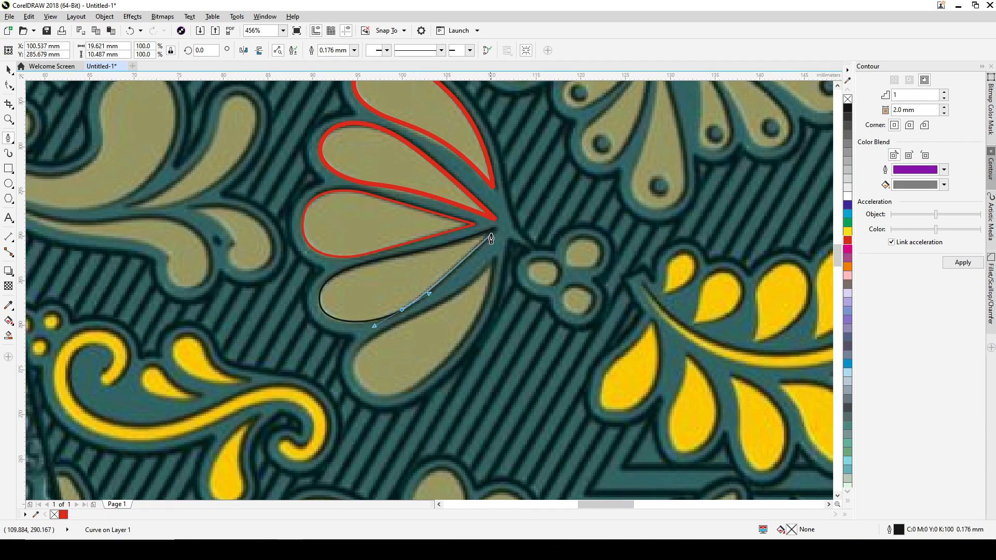
left_click_drag(492, 228, 497, 291)
key("space")
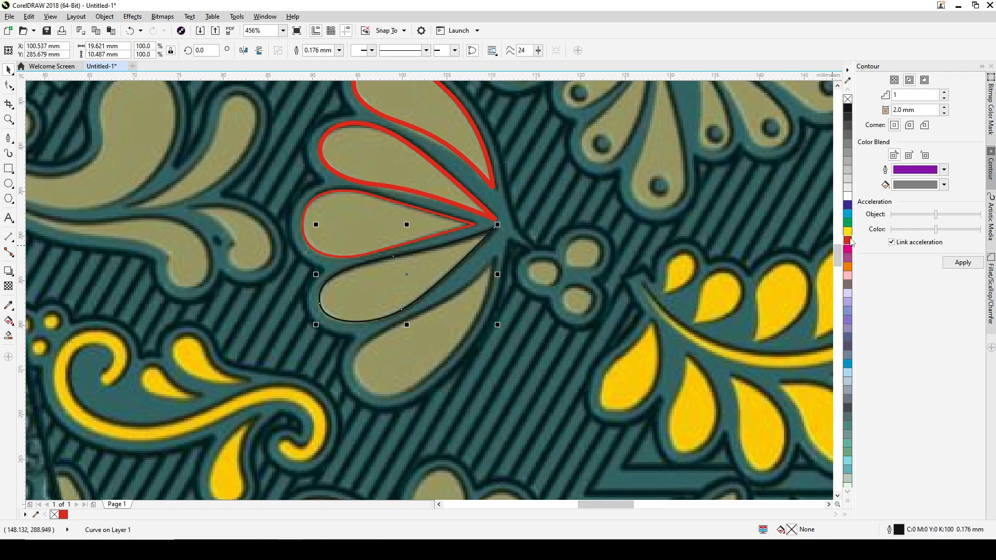
Colour the fourth petal's outline red and set its width to 0.25 mm.
right_click(849, 240)
left_click(339, 51)
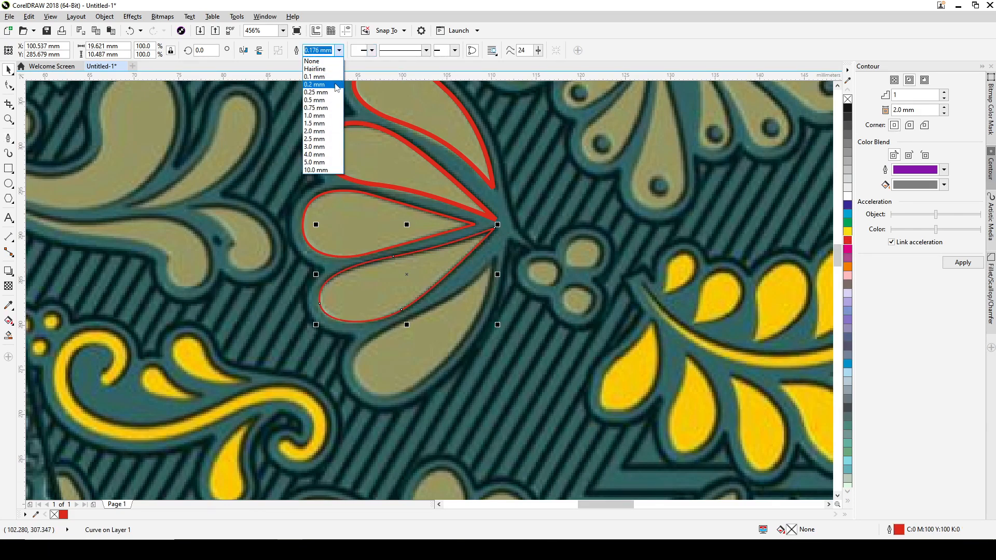
left_click(332, 89)
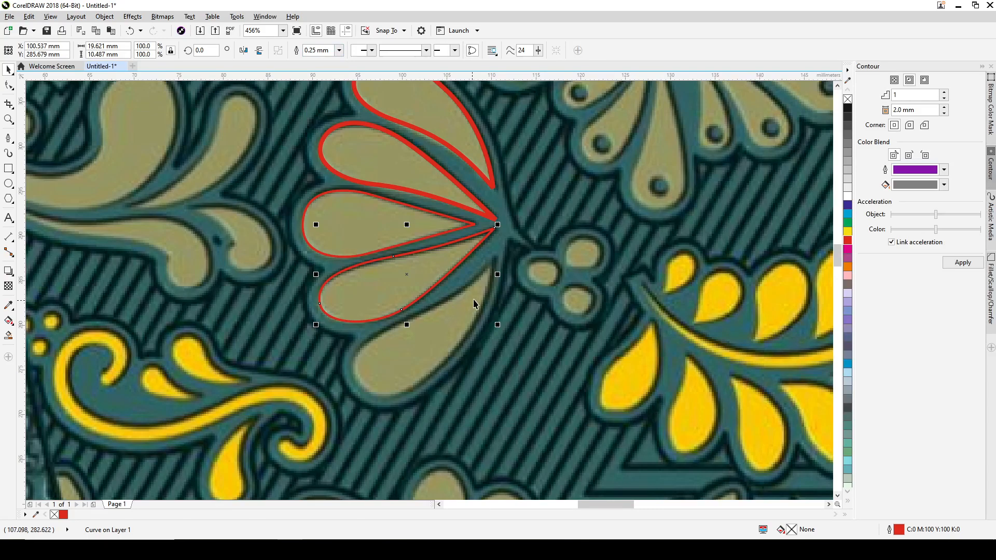
Trace the fan flower's bottom petal as a closed Pen curve about 15.8 by 15.3 mm.
key("F5")
left_click(494, 259)
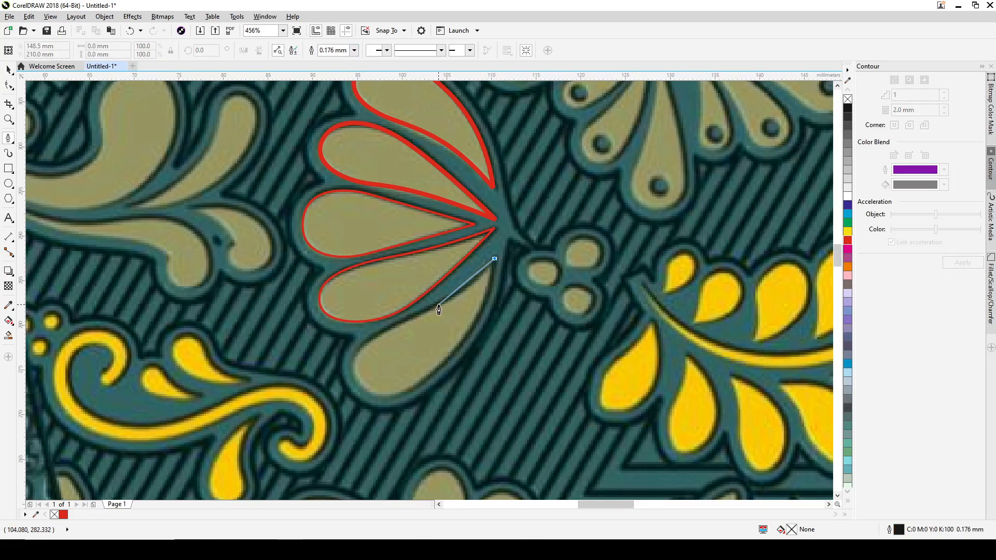
left_click_drag(436, 306, 395, 323)
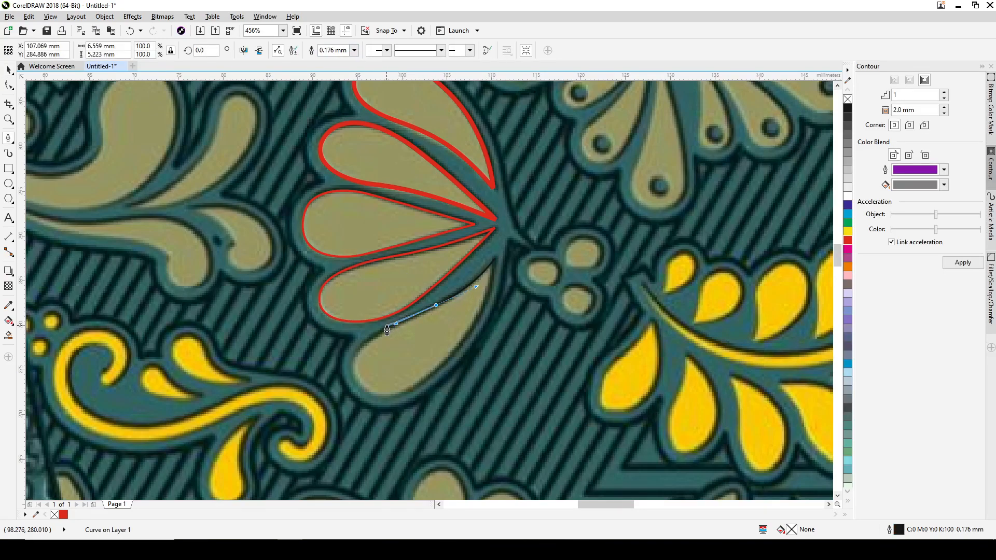
left_click_drag(355, 372, 358, 404)
left_click_drag(420, 382, 449, 369)
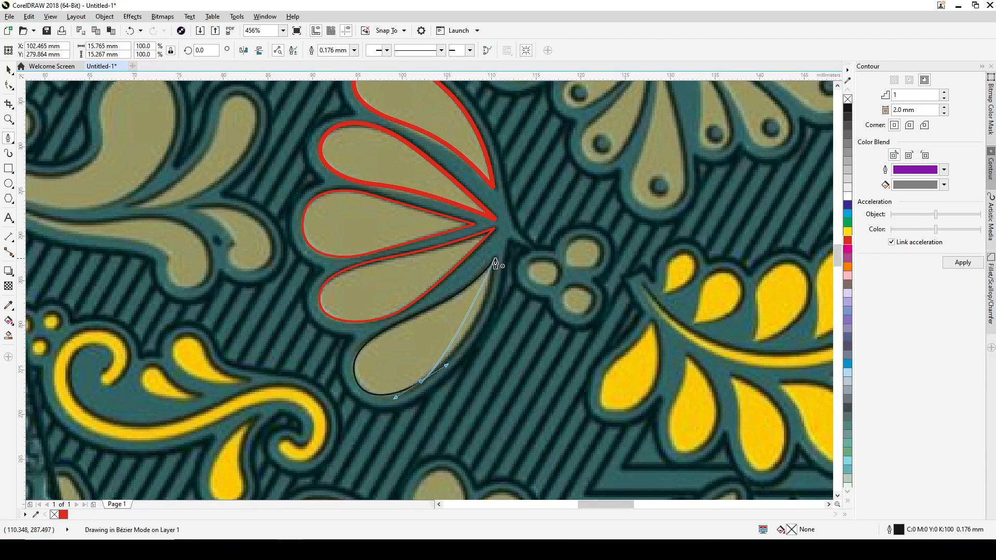
mouse_move(495, 258)
left_mouse_down()
mouse_move(498, 311)
mouse_move(482, 269)
left_mouse_up()
key("space")
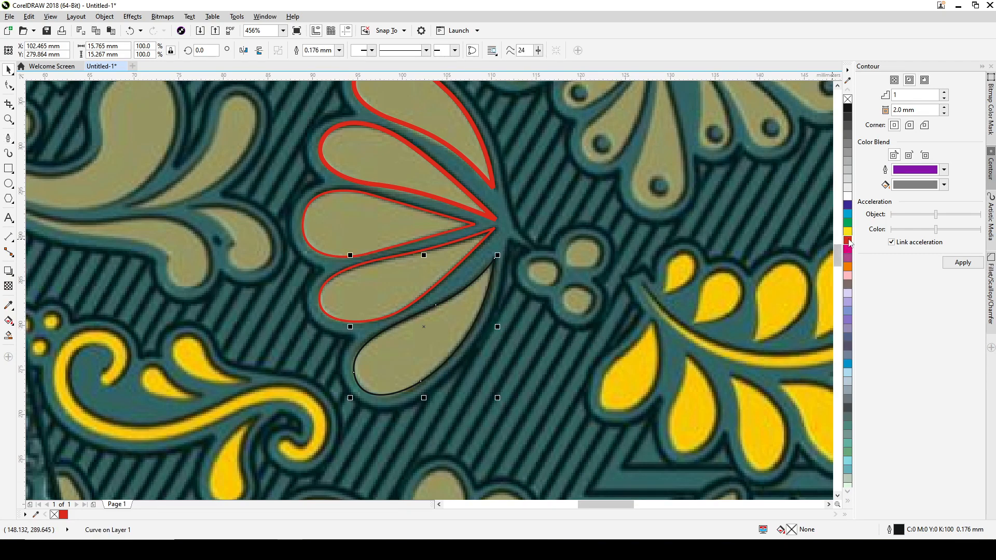
Colour the bottom petal's outline red and set its width to 0.5 mm.
right_click(847, 240)
left_click(339, 50)
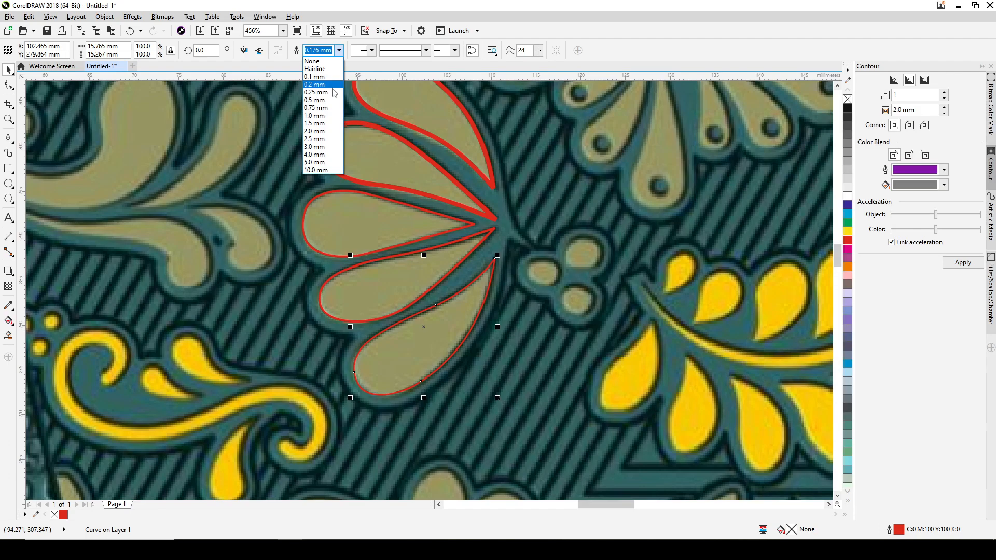
left_click(332, 100)
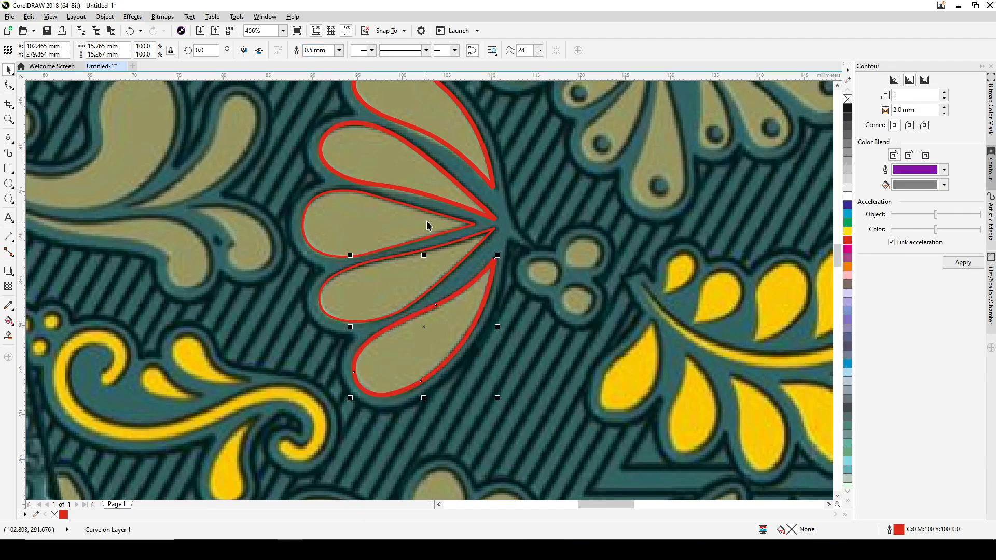
Trace the leftmost of the three dots beside the fan flower as a closed Pen curve about 3.5 by 2.9 mm and outline it red.
scroll(494, 240, "down", 2)
key("Escape")
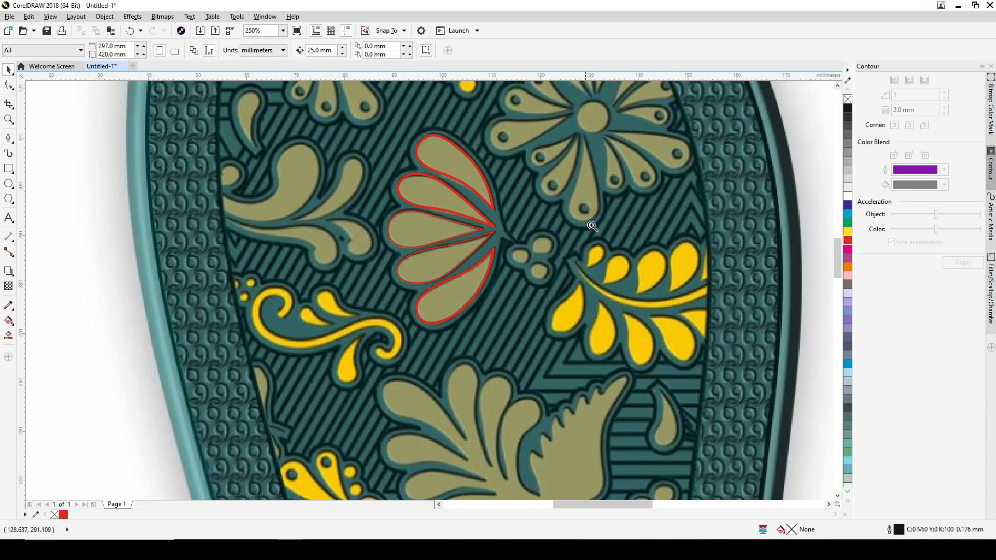
left_click_drag(617, 191, 390, 323)
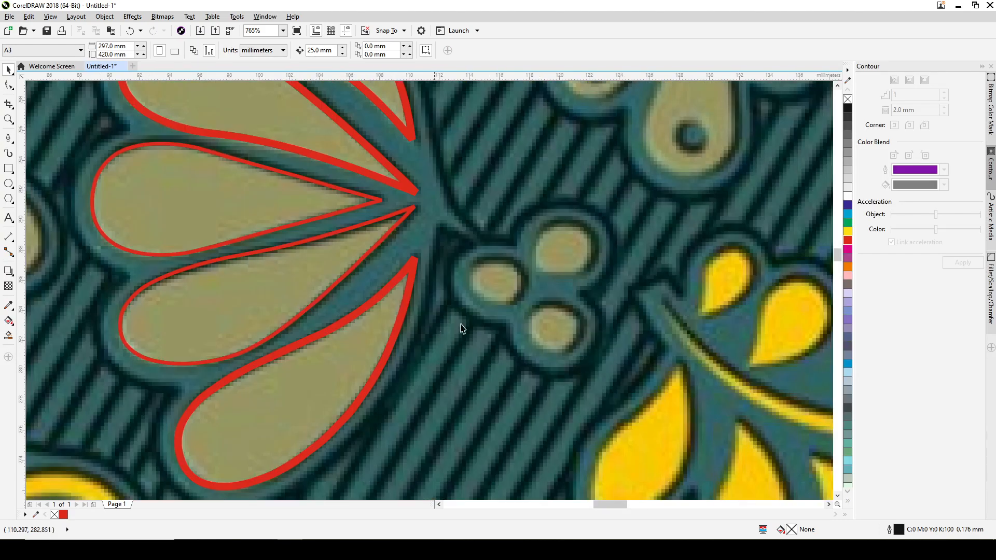
key("space")
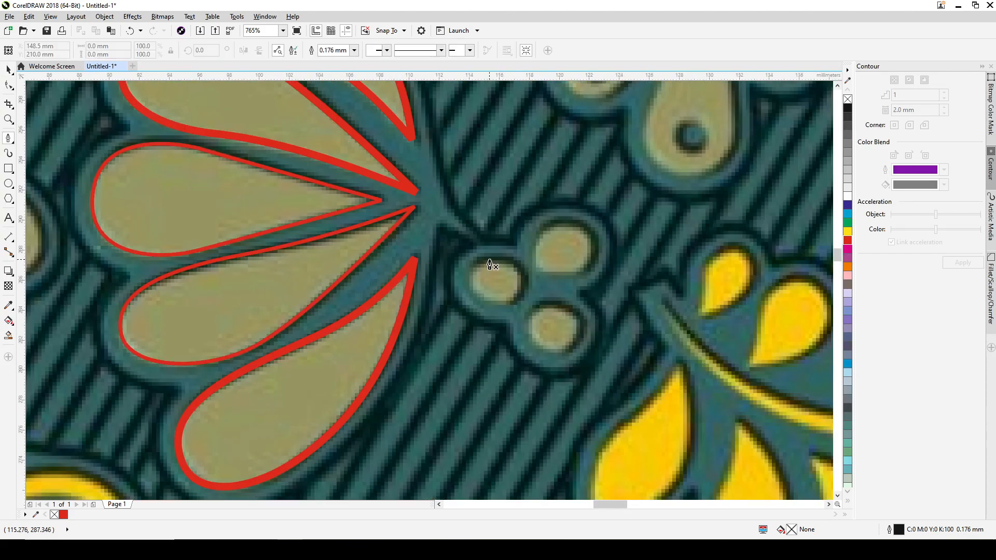
left_click_drag(490, 258, 468, 259)
left_click_drag(475, 294, 524, 260)
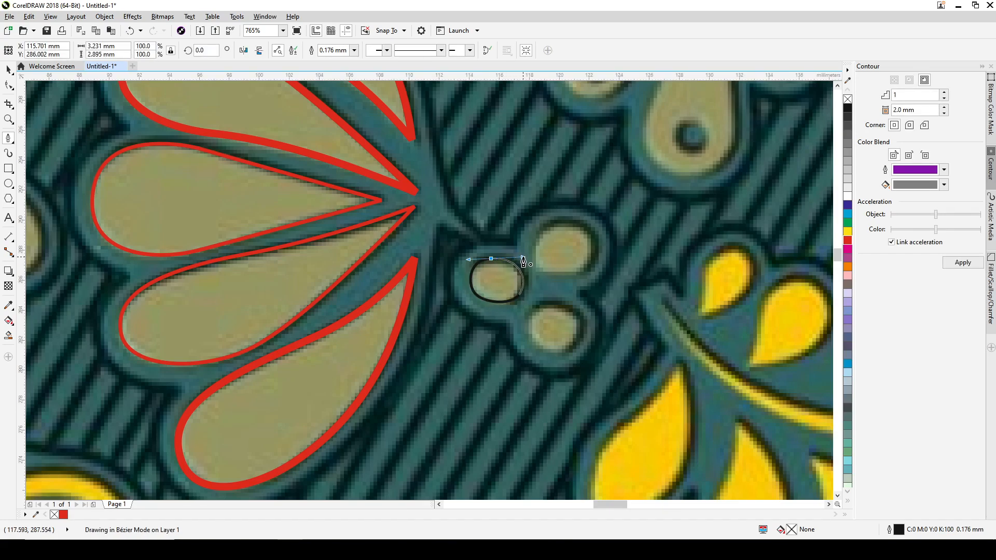
key("space")
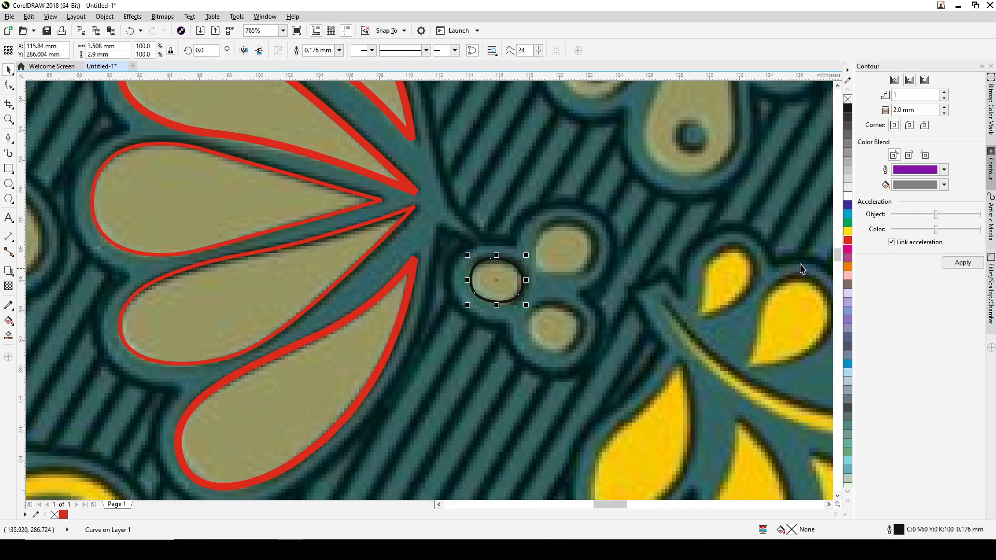
right_click(848, 240)
Trace the upper dot of the three-dot cluster as a closed Pen curve about 4 by 3.6 mm and outline it red.
key("space")
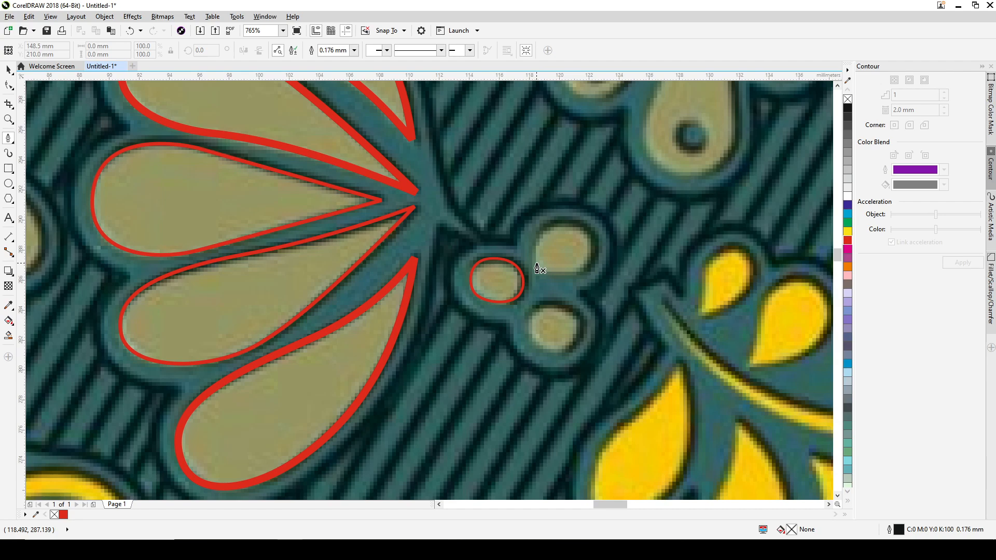
left_click_drag(537, 264, 600, 244)
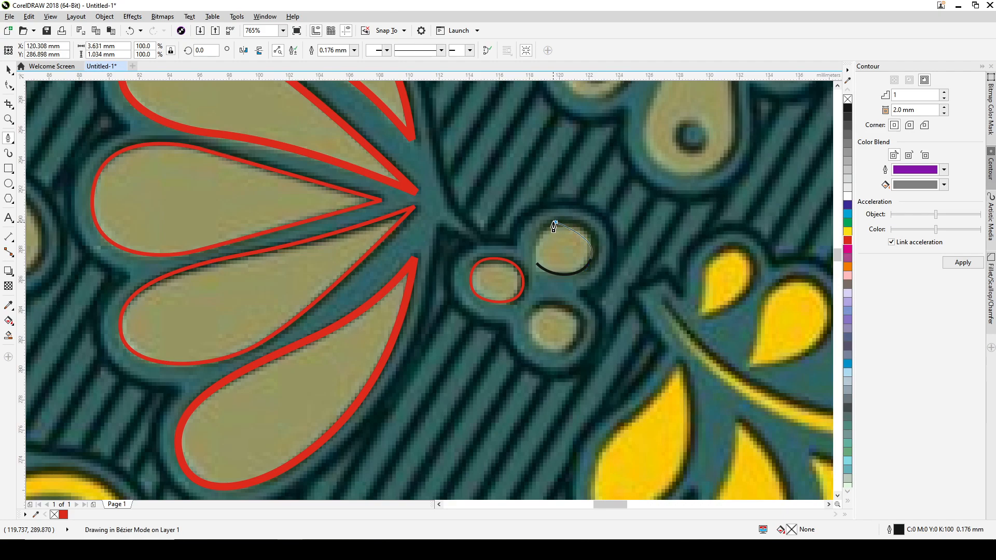
left_click_drag(554, 223, 575, 214)
left_click(537, 264)
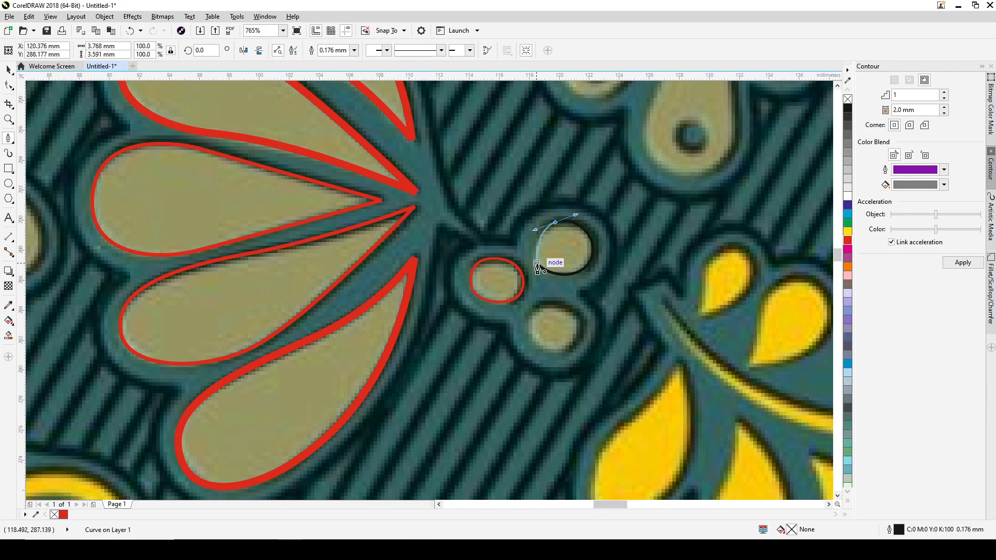
left_click_drag(537, 264, 530, 254)
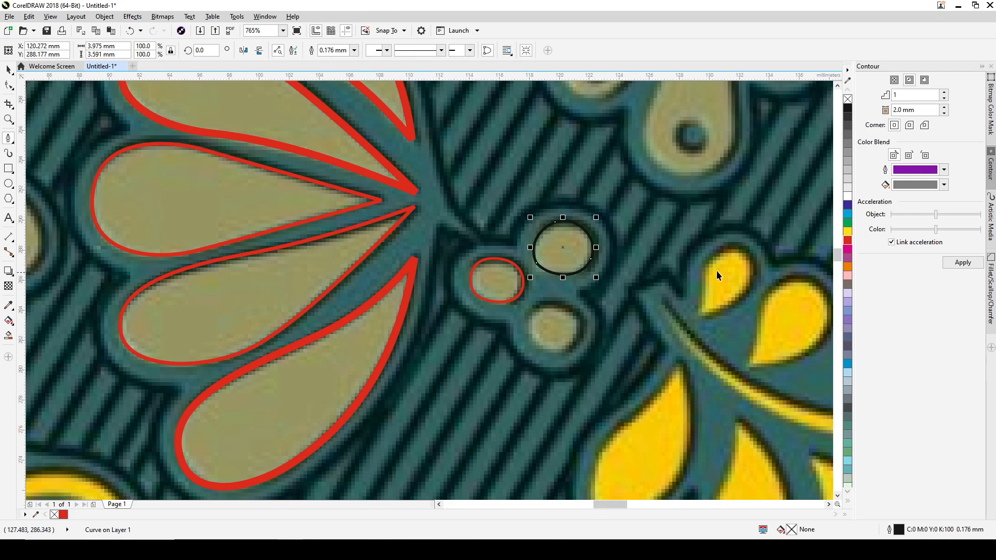
key("space")
right_click(847, 240)
Trace the lower dot of the three-dot cluster as a closed Pen curve about 3.7 by 3 mm and outline it red.
key("space")
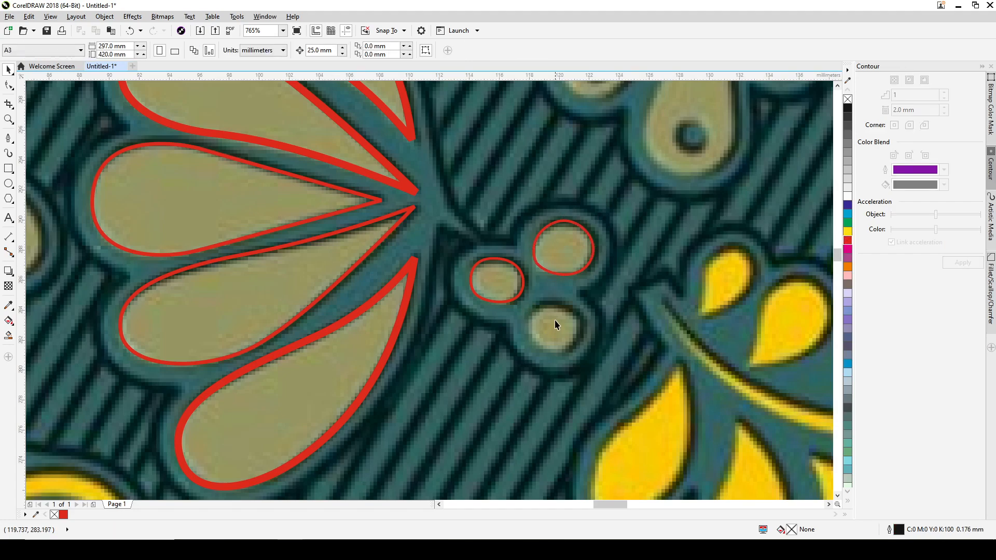
left_click_drag(551, 306, 524, 307)
left_click_drag(536, 345, 577, 311)
key("space")
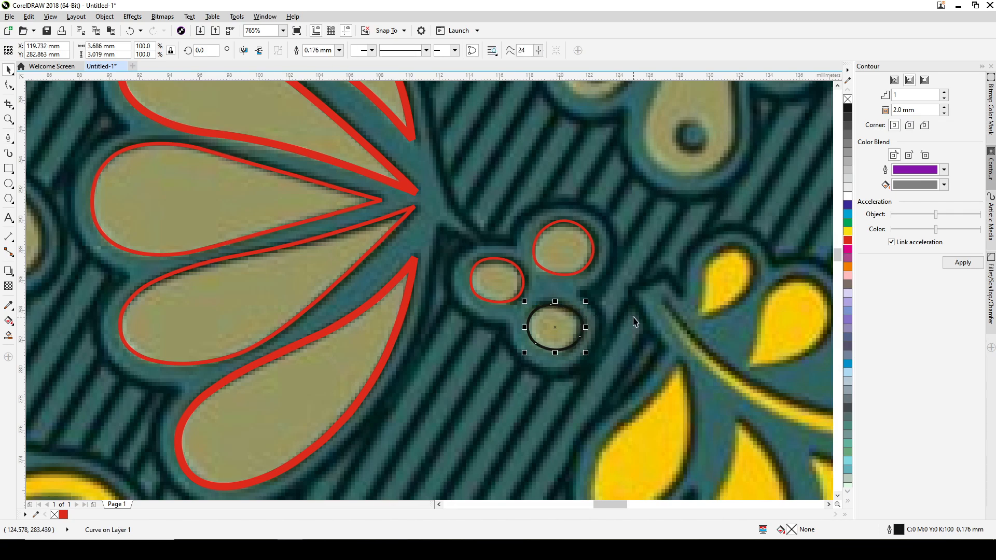
right_click(848, 241)
Combine the three traced dot outlines into a single curve.
left_click(549, 244, "shift")
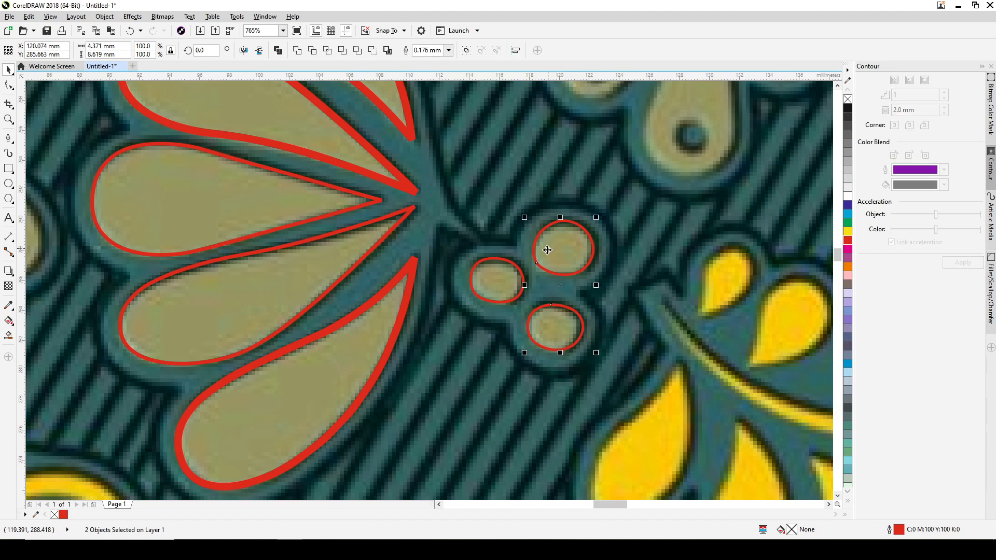
left_click(499, 275, "shift")
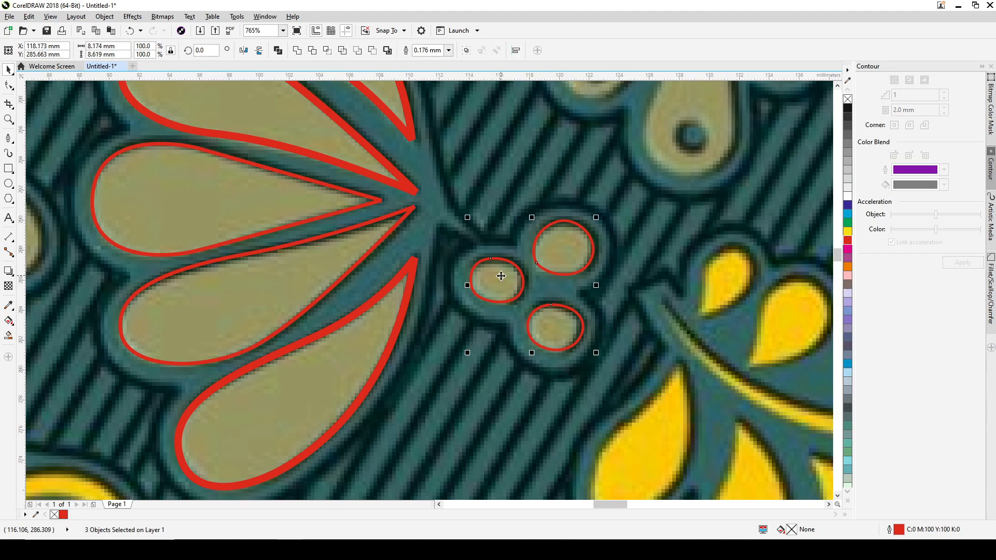
left_click(278, 50)
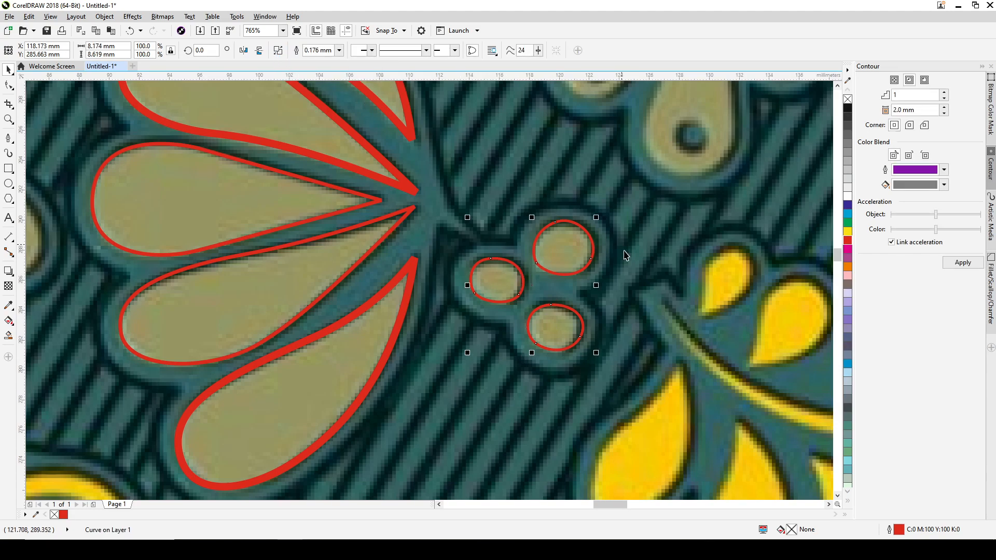
Combine the fan flower's five petal outlines into a single curve.
scroll(481, 244, "down", 3)
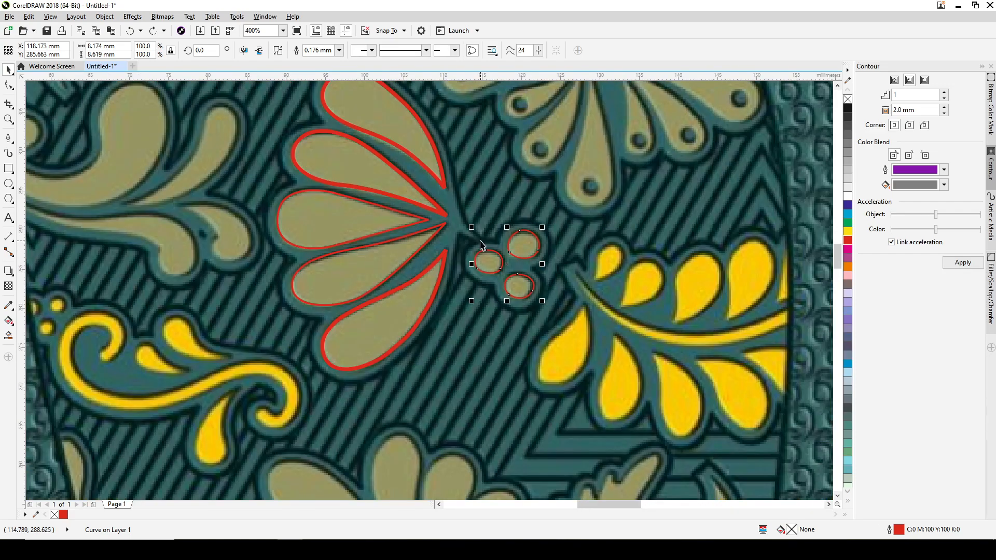
left_click(390, 147)
left_click(338, 210, "shift")
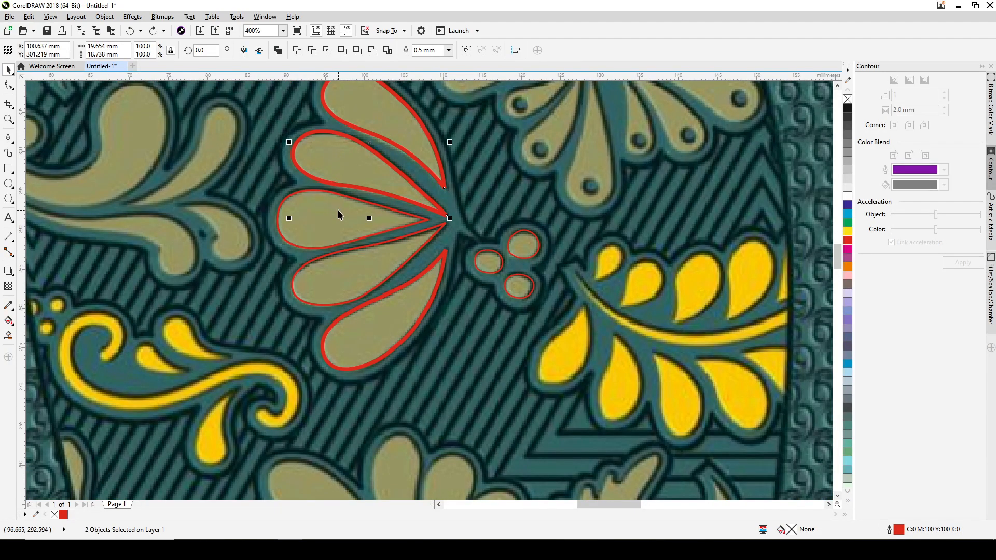
left_click(347, 283, "shift")
left_click(379, 325, "shift")
left_click(383, 94, "shift")
scroll(383, 93, "up", 1)
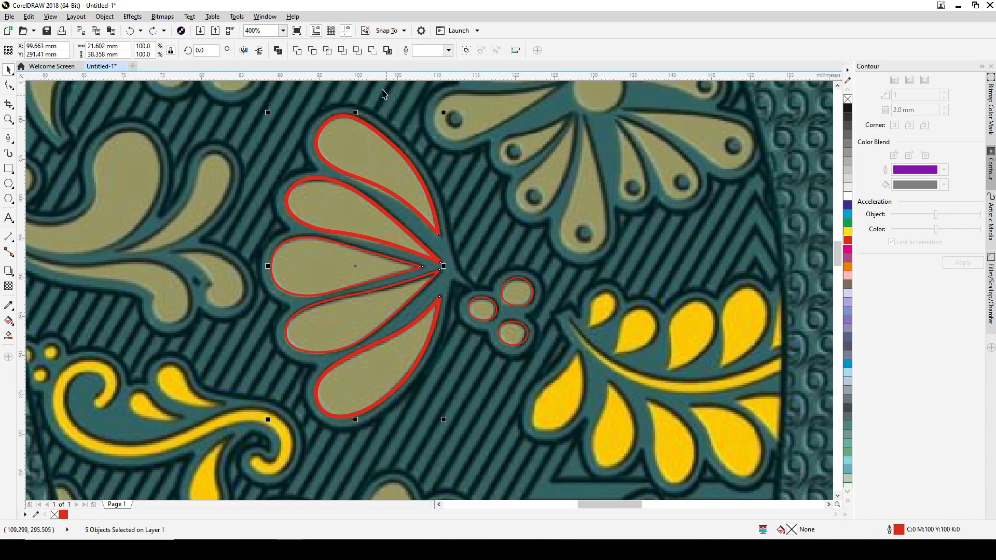
left_click(276, 52)
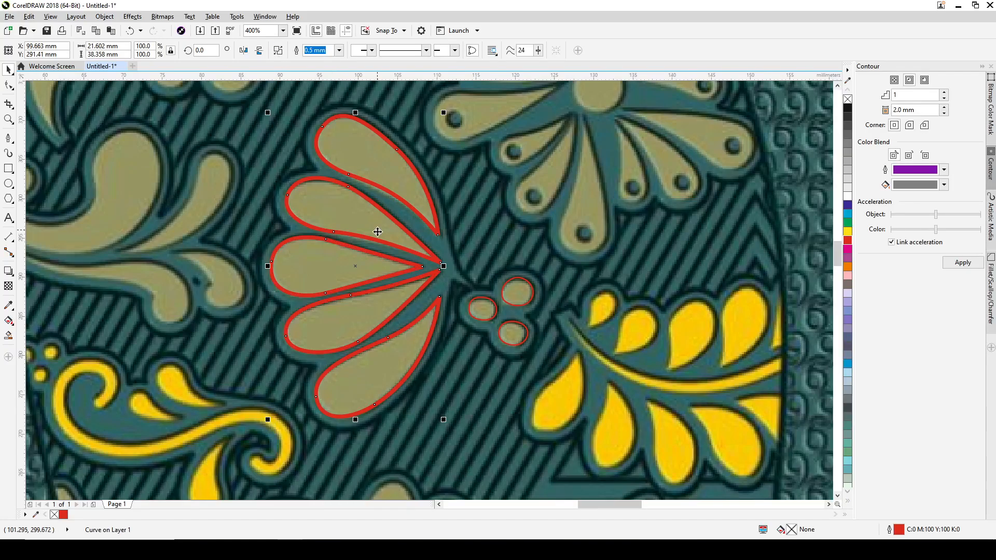
Try moving the combined petals aside, undo the move, and check the dots and petals by selecting each group.
left_click_drag(360, 170, 294, 162)
key("ctrl+z")
left_click(526, 304)
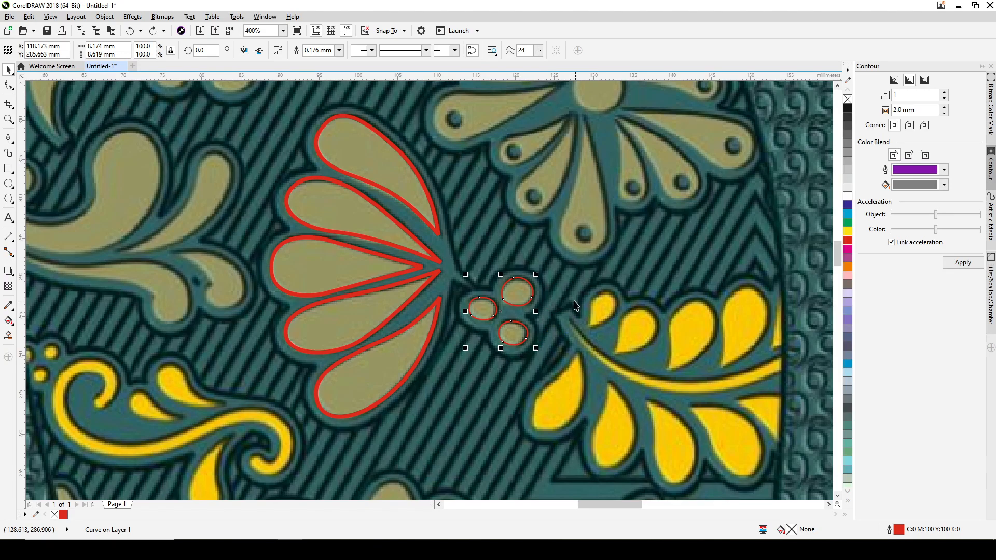
left_click(400, 185)
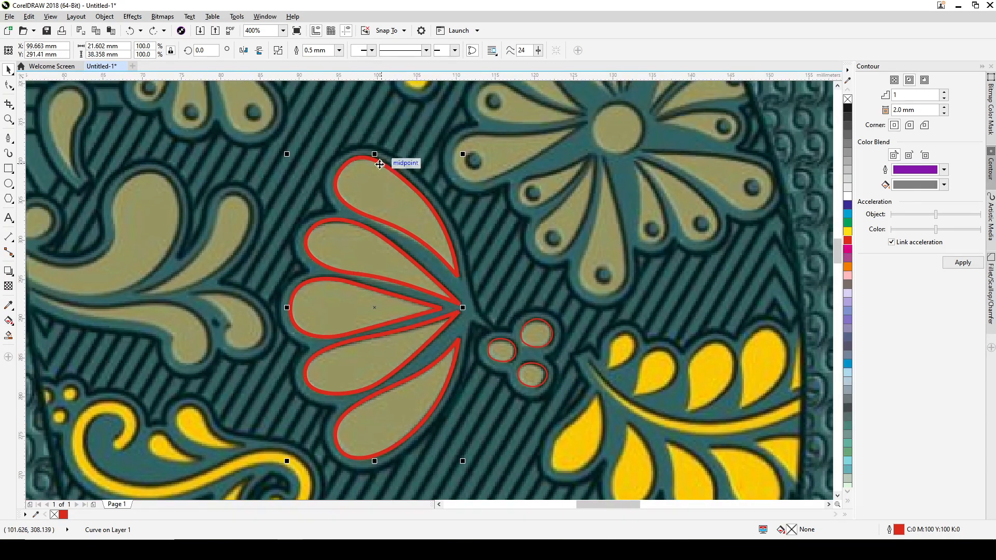
left_click(339, 153)
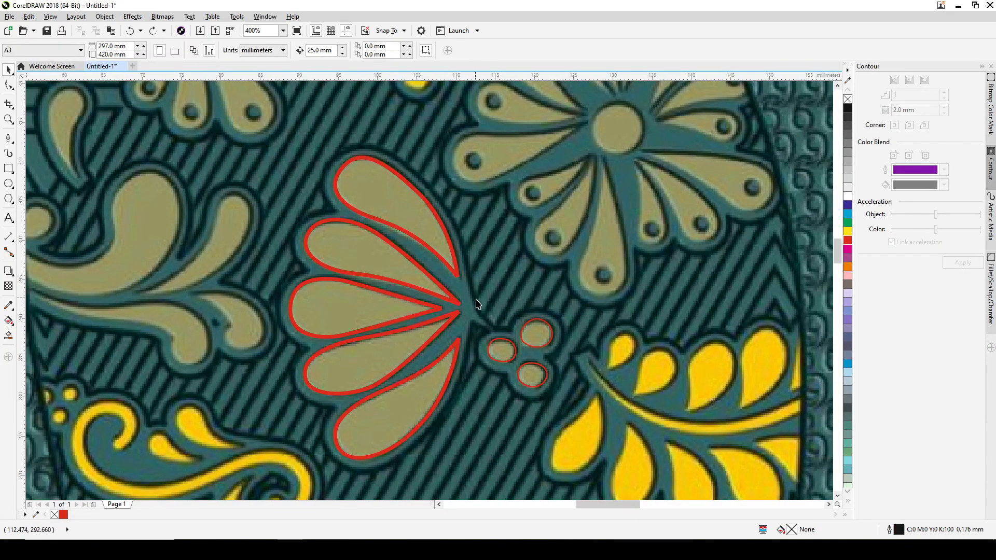
Set the outline width of the fan flower's combined petals to 0.25 mm.
left_click(377, 188)
left_click(339, 49)
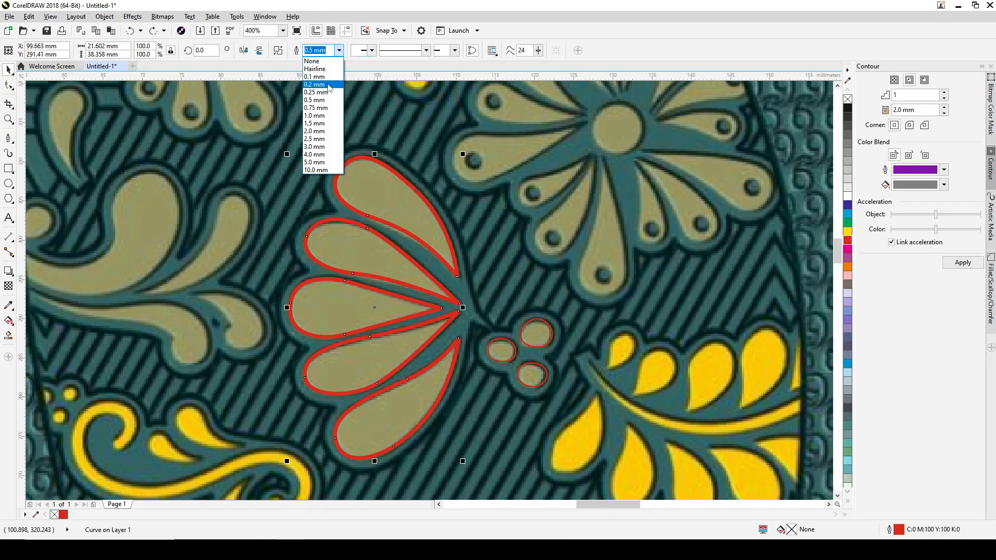
left_click(328, 92)
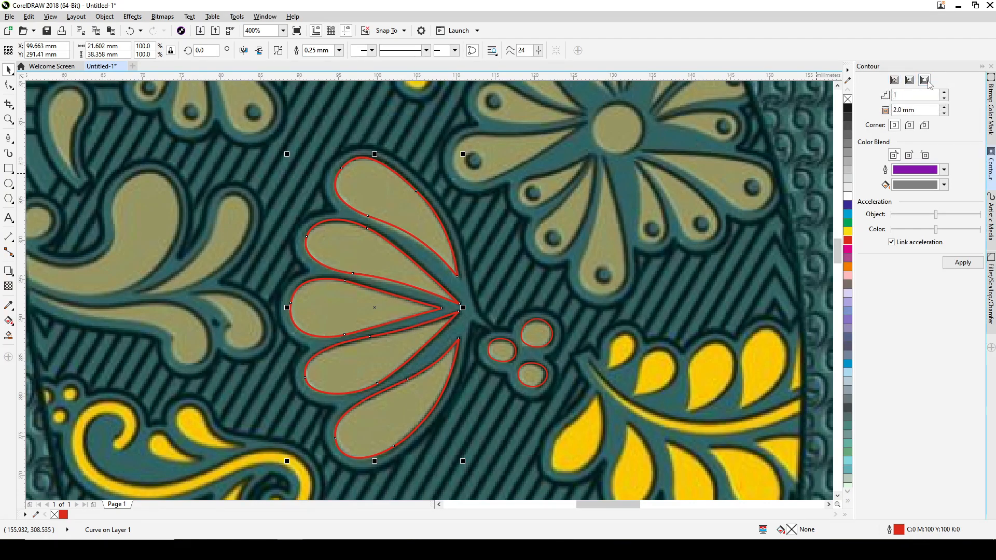
Apply a one-step outside contour to the fan flower's petals and set its offset to 1.5 mm.
left_click(895, 109)
left_click(960, 263)
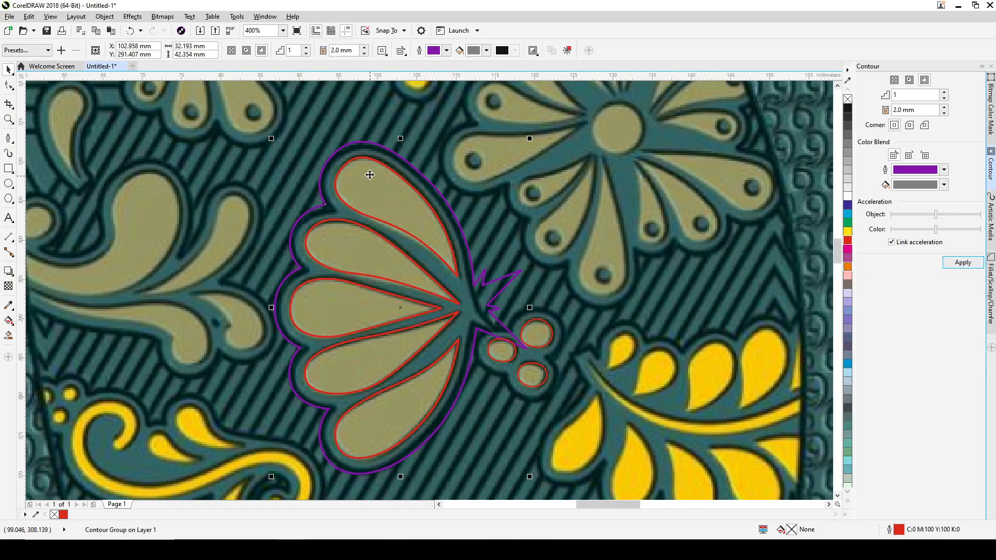
left_click(365, 54)
left_click(365, 53)
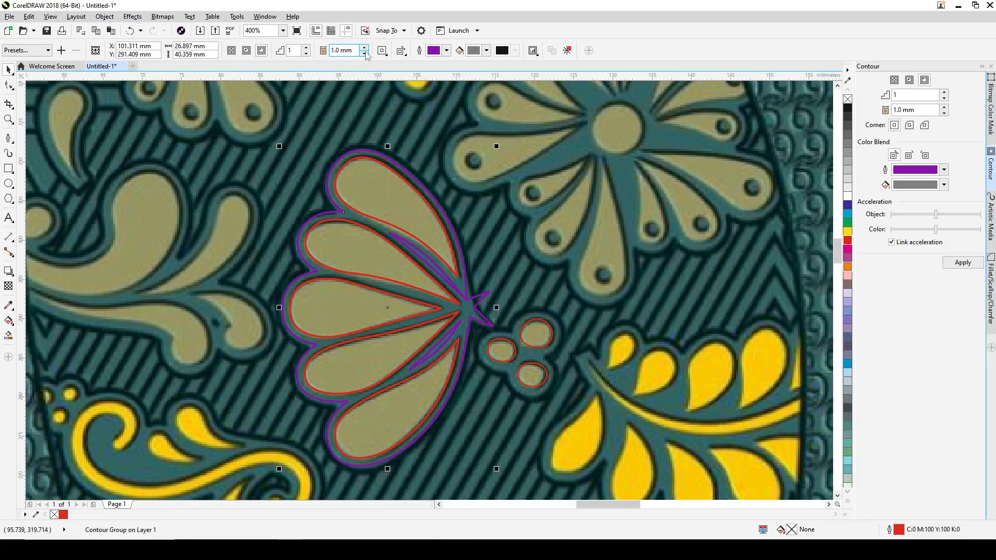
left_click(365, 47)
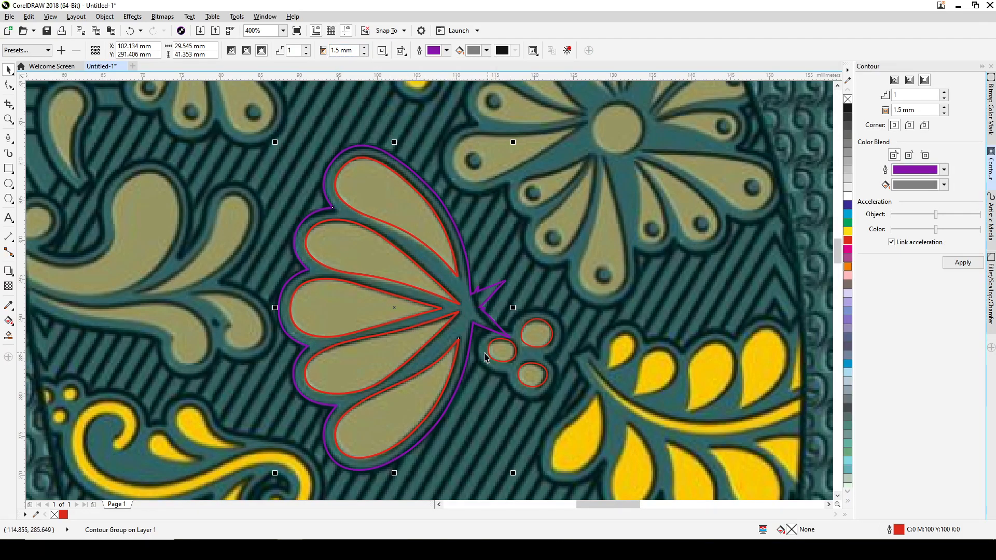
Change the petal contour's corner style to rounded and reapply the contour.
scroll(493, 315, "up", 2)
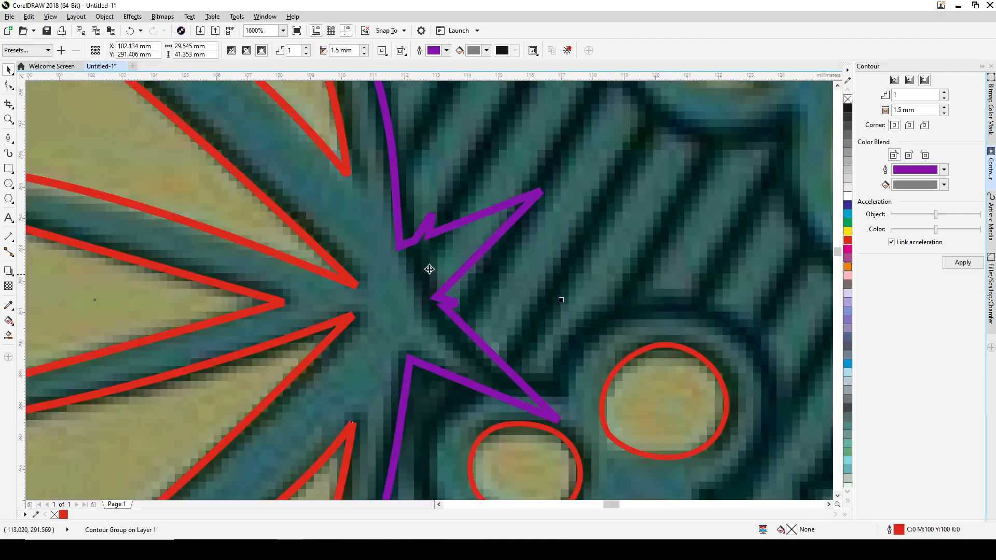
left_click(909, 126)
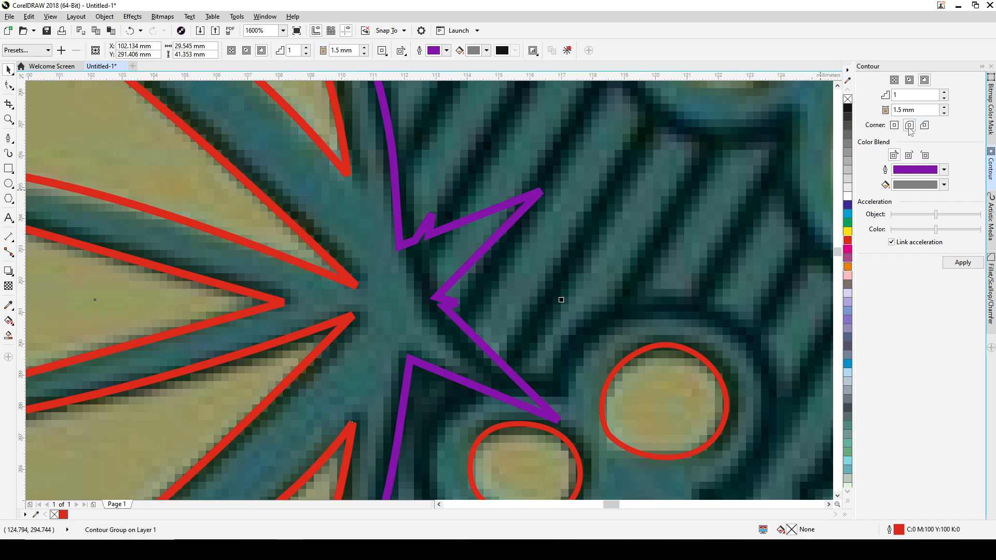
left_click(962, 263)
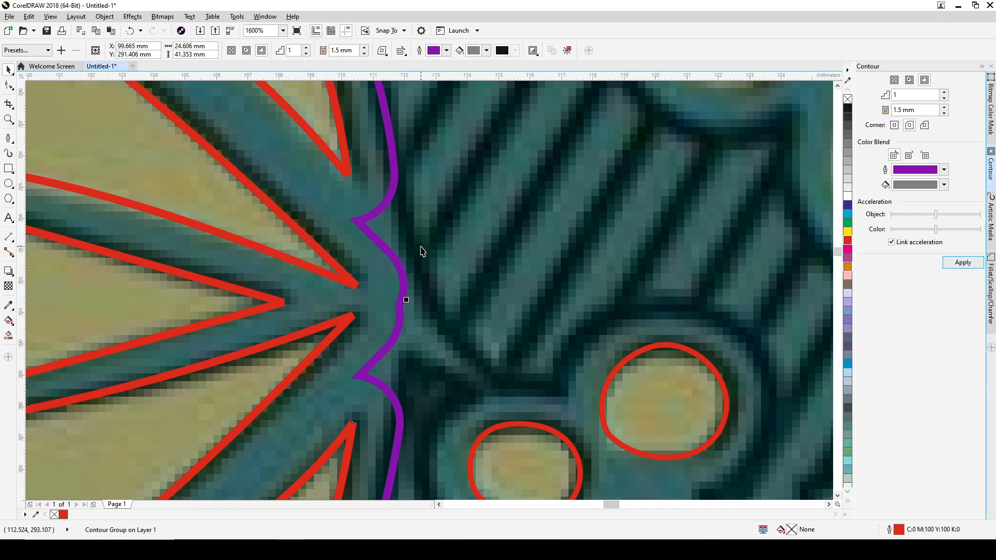
Break the petals' contour group apart so the outer contour is a separate curve, and clear the selection.
scroll(412, 238, "down", 3)
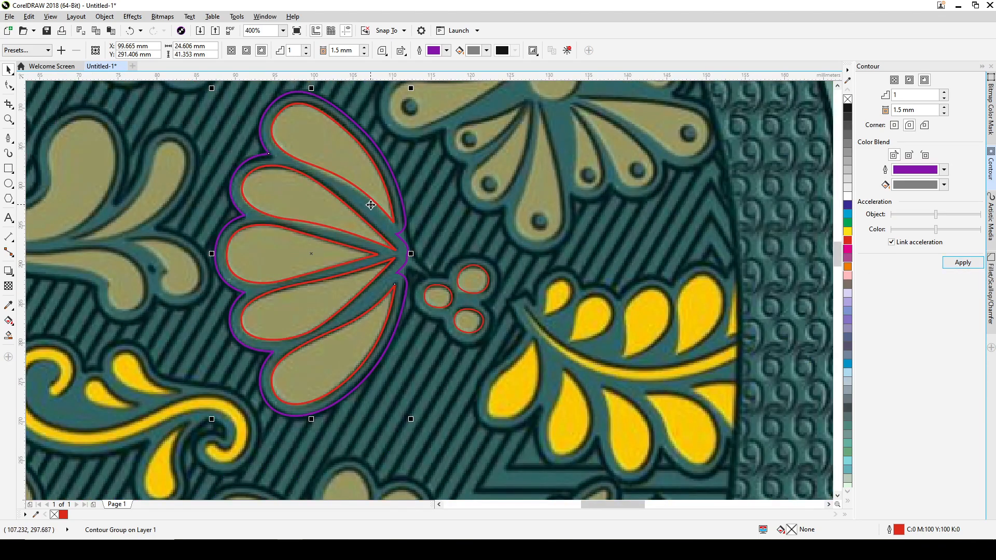
left_click_drag(341, 196, 473, 243)
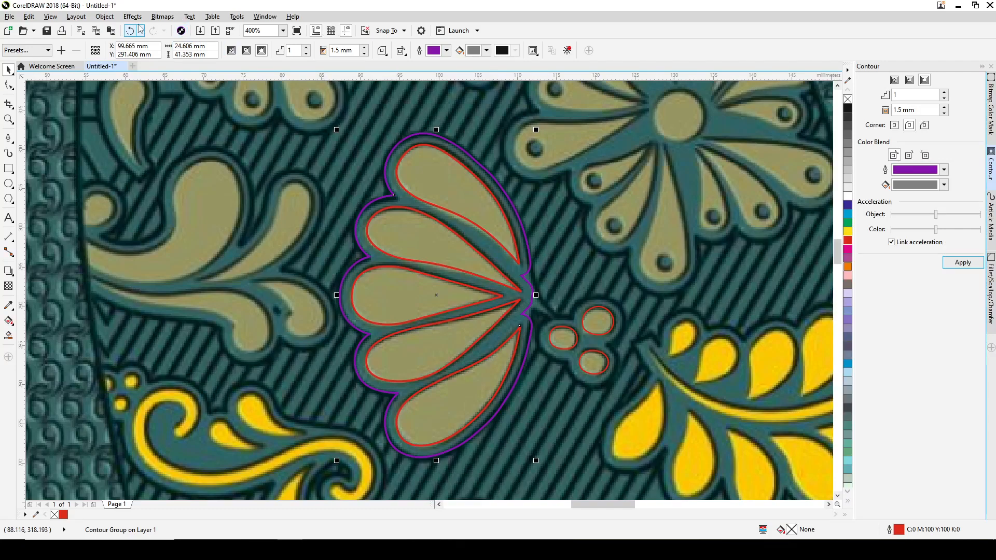
left_click(104, 17)
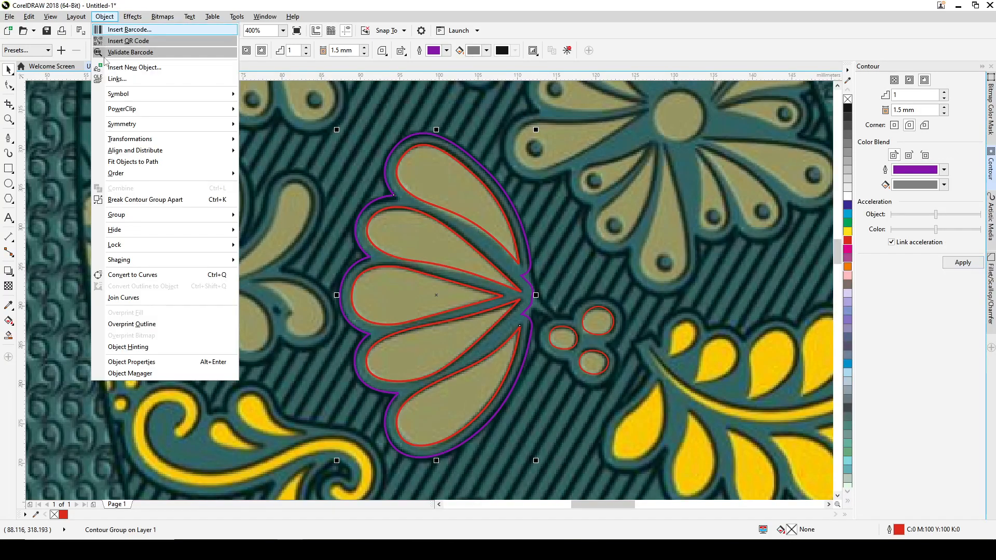
left_click(139, 201)
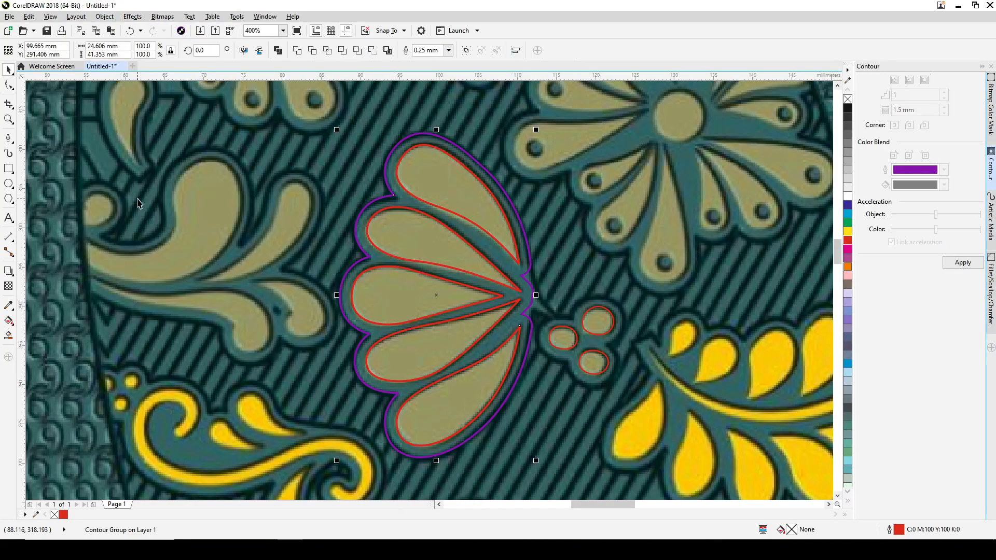
key("Escape")
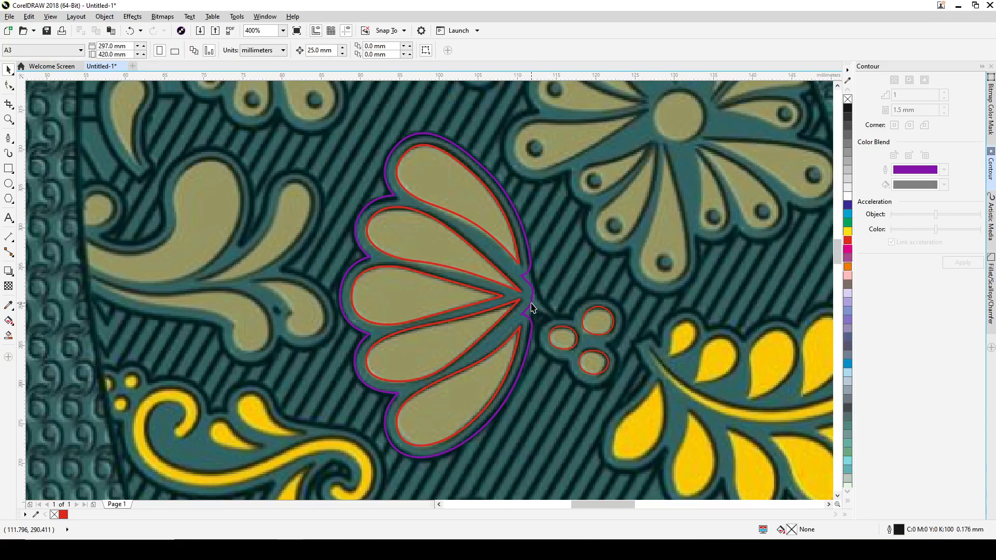
Delete the notch nodes of the outer petal contour at the petals' meeting point, smoothing the side facing the dots.
left_click(532, 308)
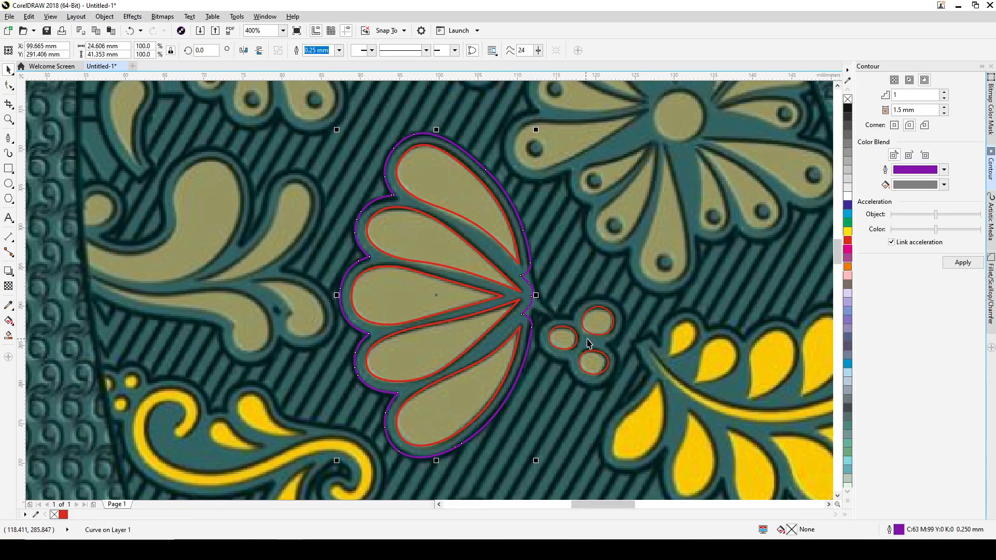
key("z")
left_click_drag(307, 194, 653, 396)
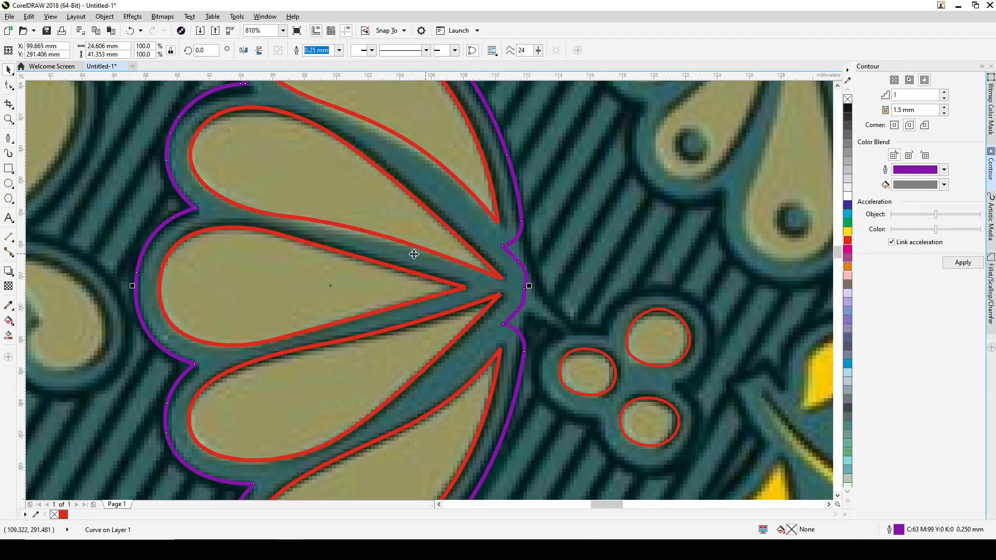
left_click(8, 86)
left_click_drag(473, 234, 569, 347)
key("Delete")
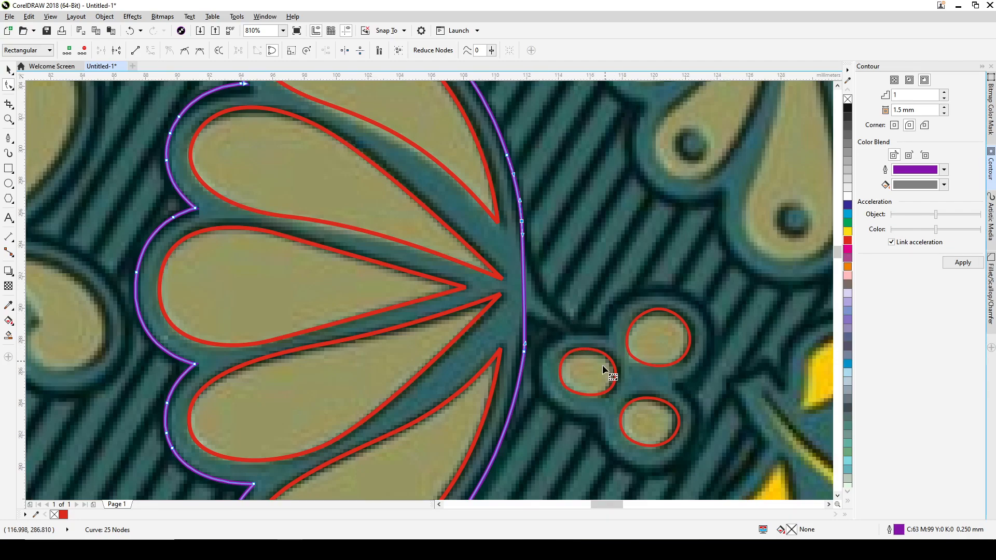
key("space")
Apply a one-step 1.5 mm rounded outside contour to the three-dot cluster and break the contour group apart.
left_click_drag(599, 388, 442, 331)
left_click(489, 301)
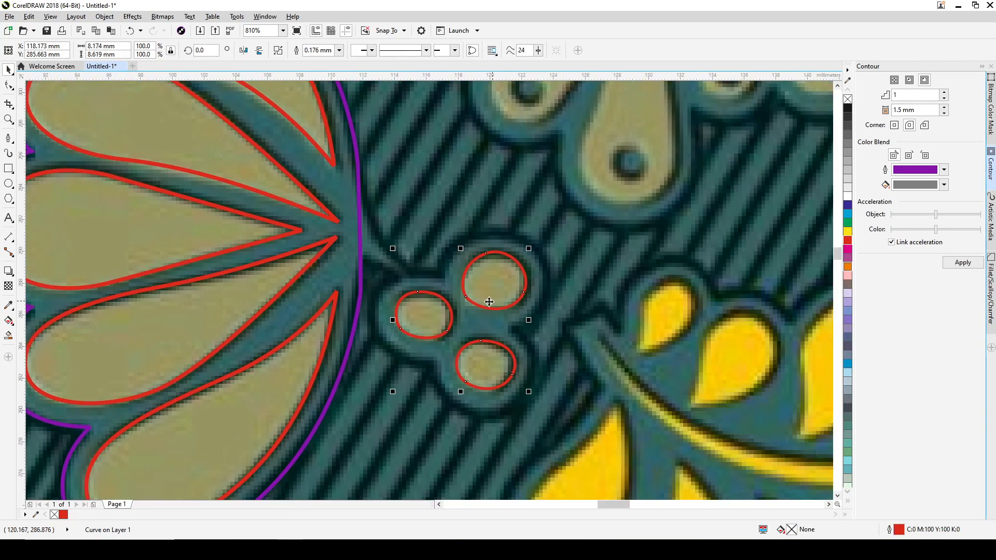
left_click(966, 264)
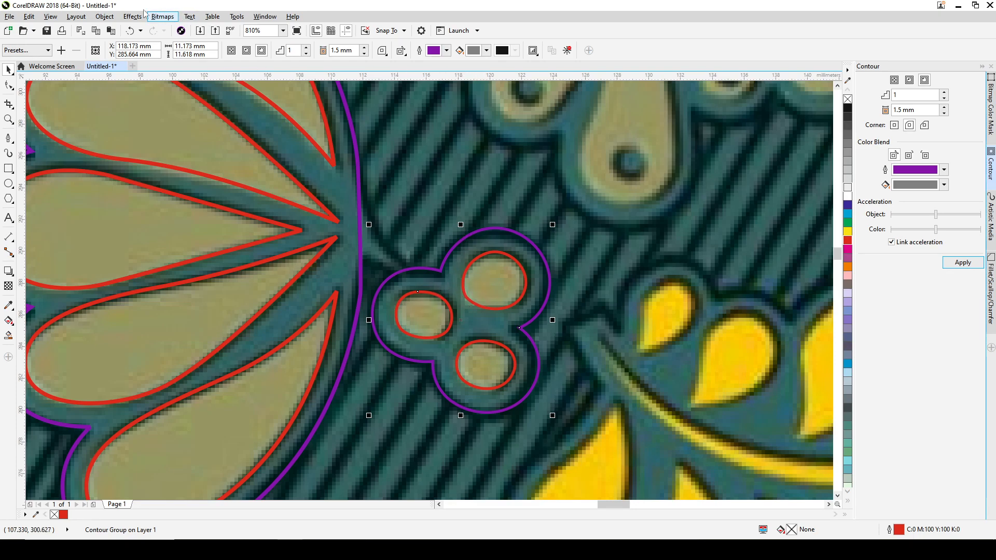
left_click(104, 16)
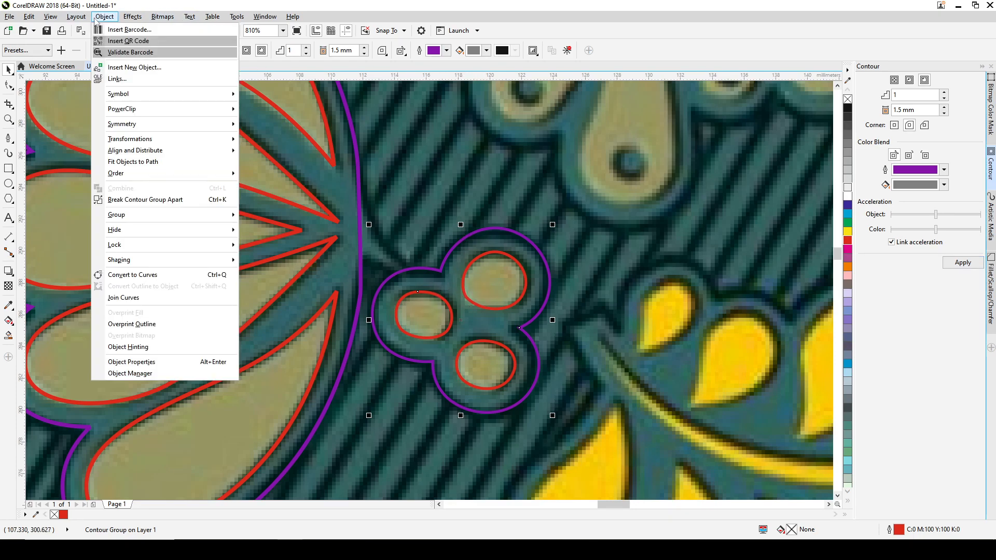
left_click(154, 200)
Try moving the dot cluster's outer contour aside, then undo the move and clear the selection.
left_click(506, 330)
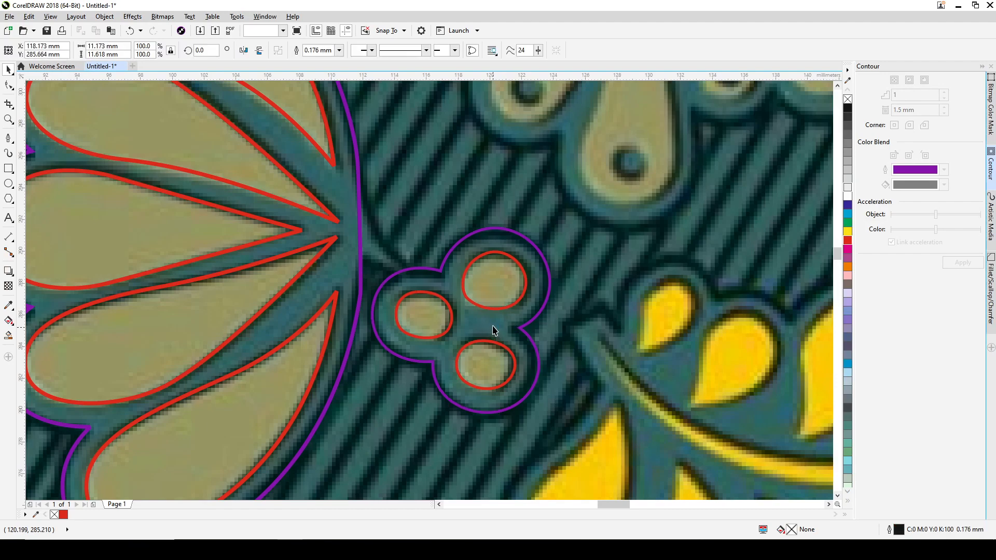
left_click_drag(505, 330, 597, 264)
key("ctrl+z")
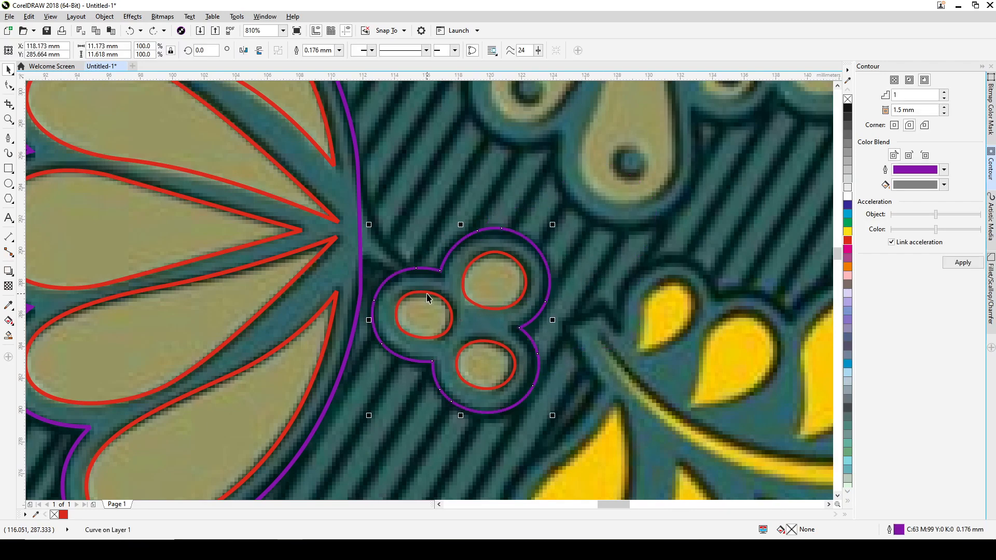
key("Escape")
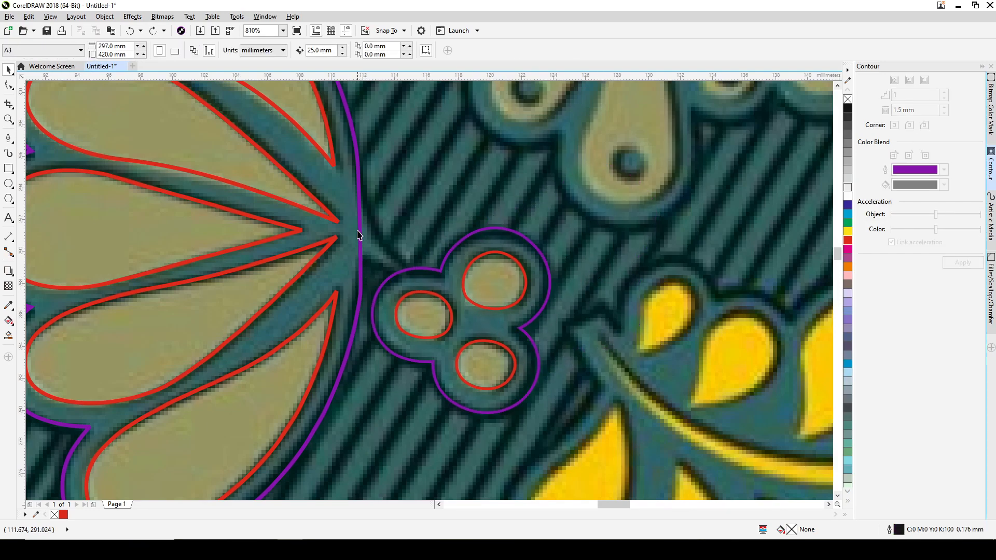
Draw a closed Pen curve about 4.6 by 6.5 mm for the stem joining the petals and dots, and outline it red.
left_click(9, 139)
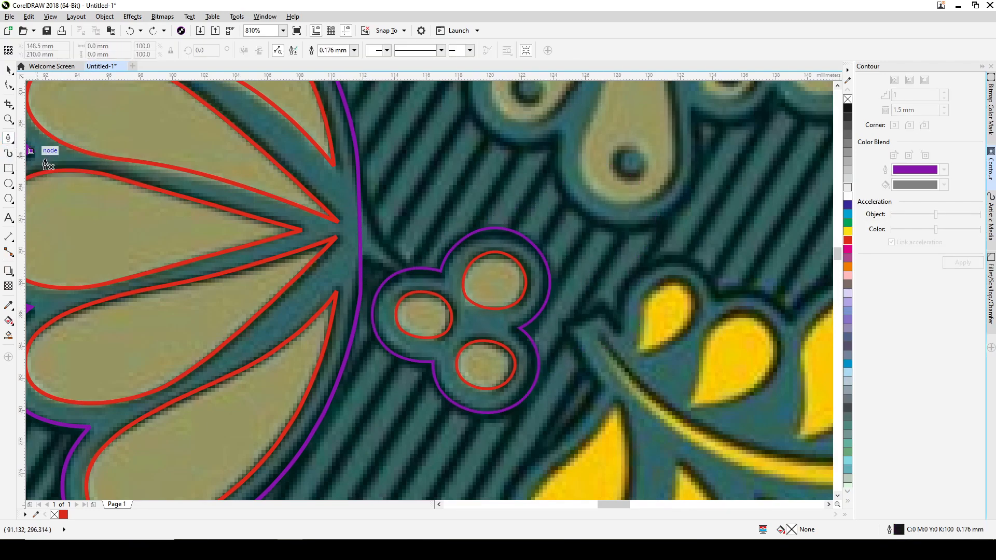
left_click(358, 186)
left_click(409, 268)
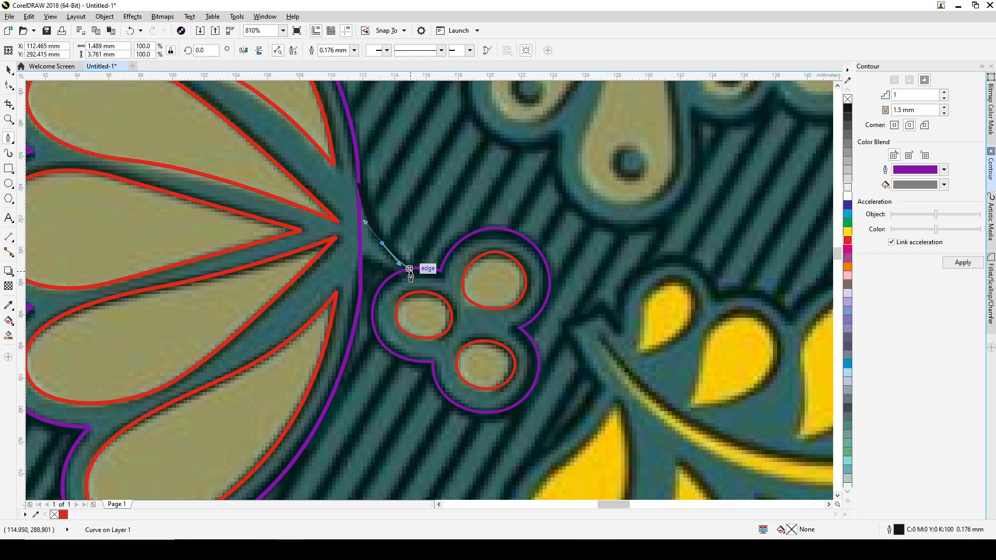
left_click(415, 268)
left_click_drag(360, 255, 340, 254)
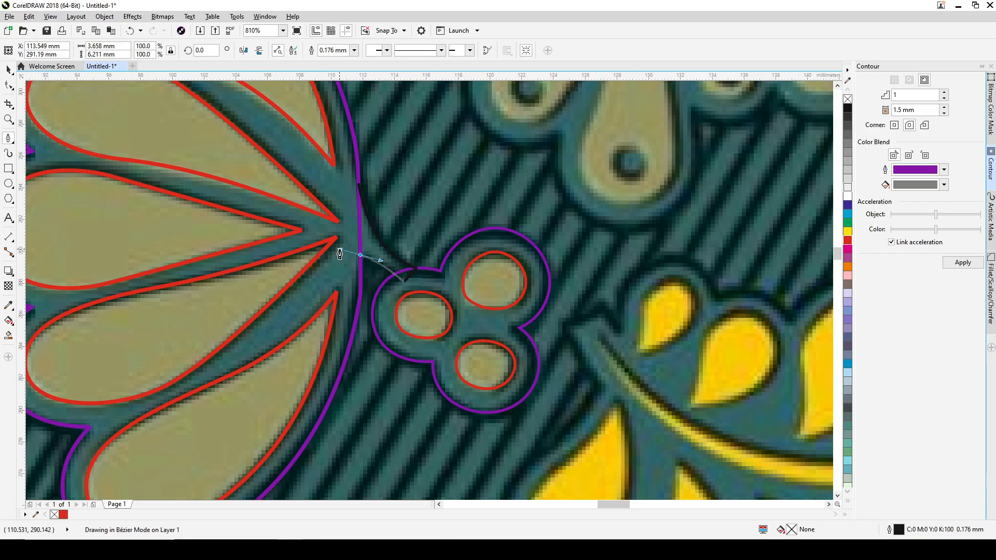
left_click_drag(345, 180, 358, 184)
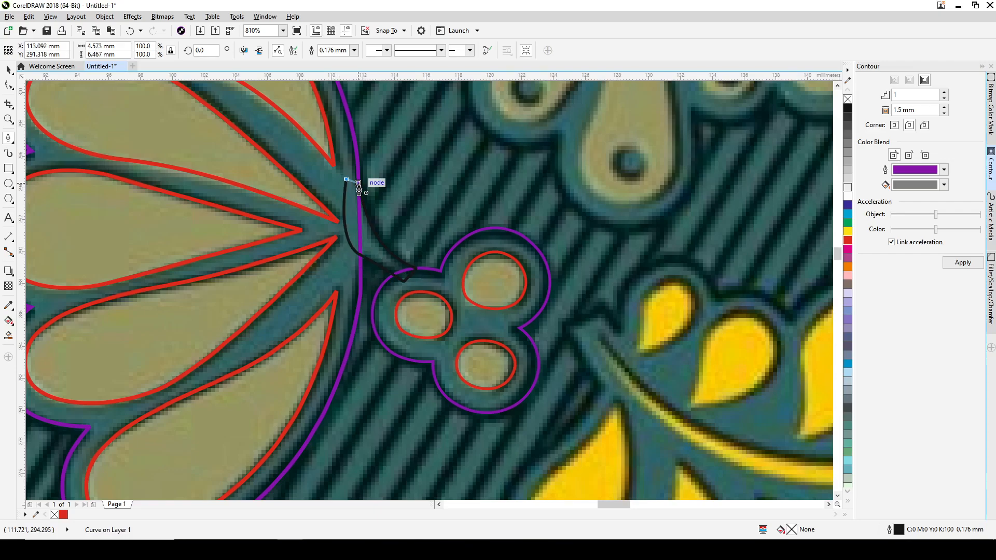
left_click(357, 184)
key("space")
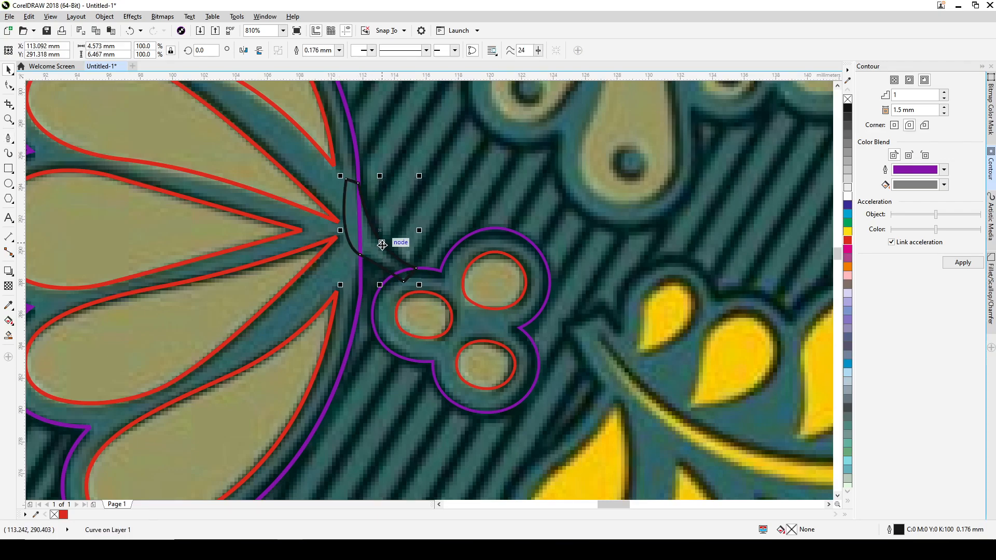
right_click(846, 242)
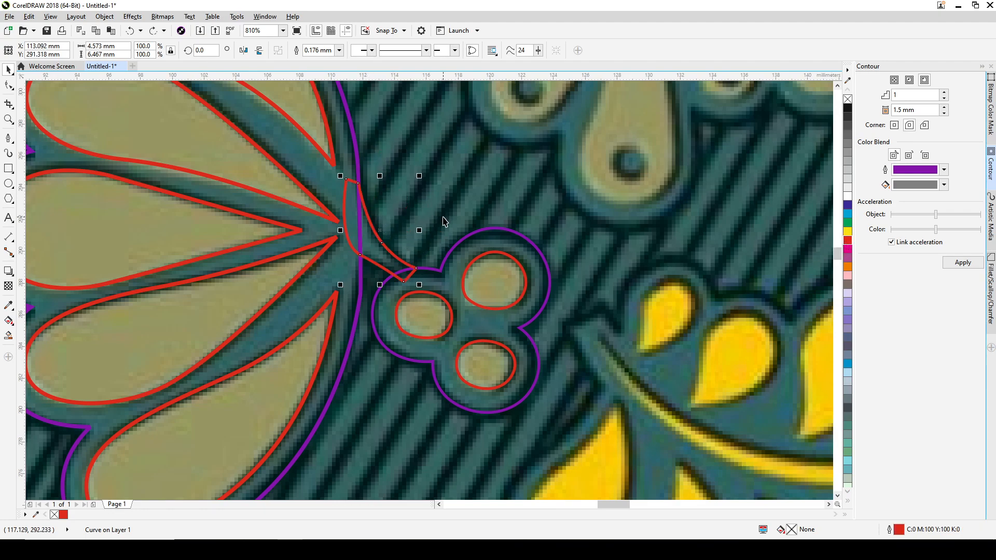
Try moving the petals' outer contour aside, then undo the move.
left_click_drag(430, 217, 498, 336)
left_click_drag(416, 240, 442, 213)
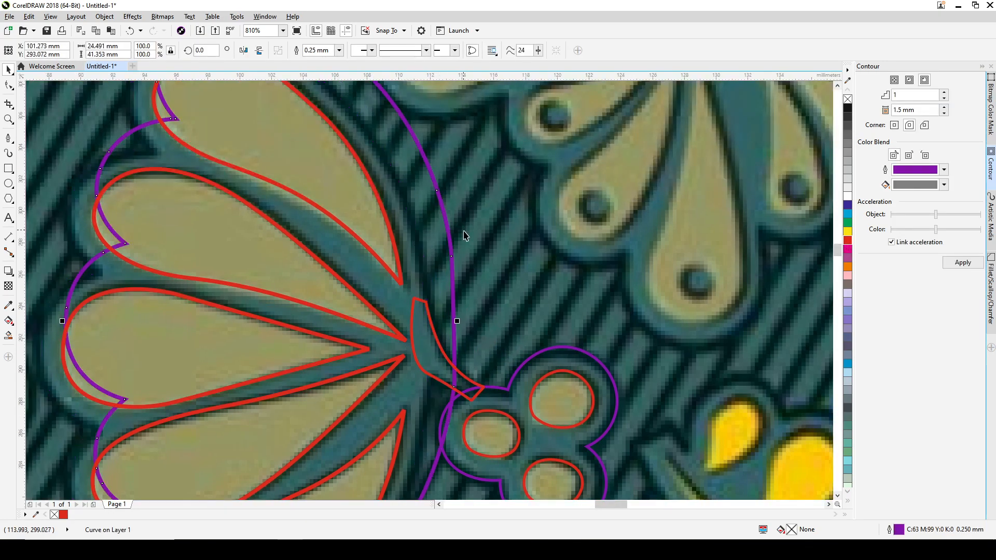
key("ctrl+z")
Weld the stem curve to the fan flower's outer contour.
left_click(447, 373)
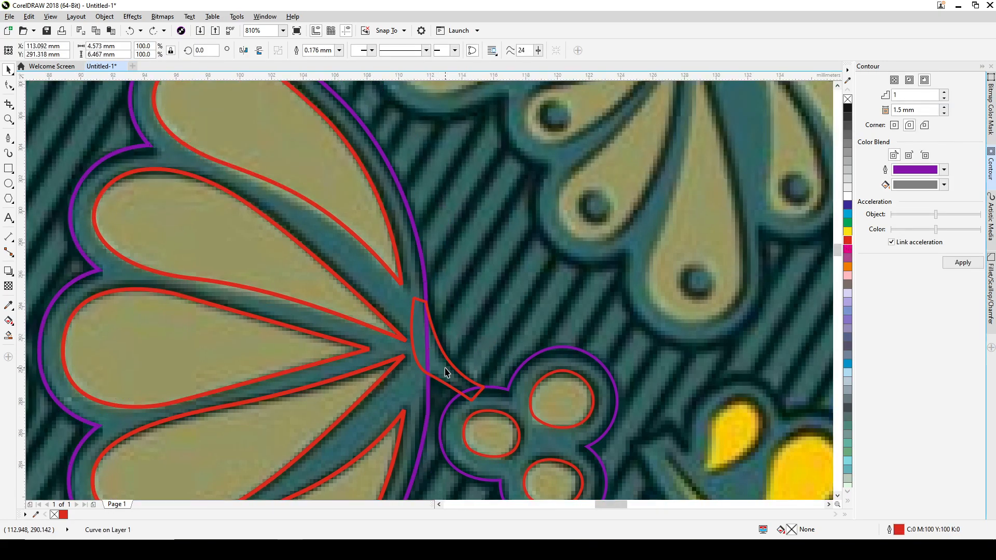
left_click(416, 238, "shift")
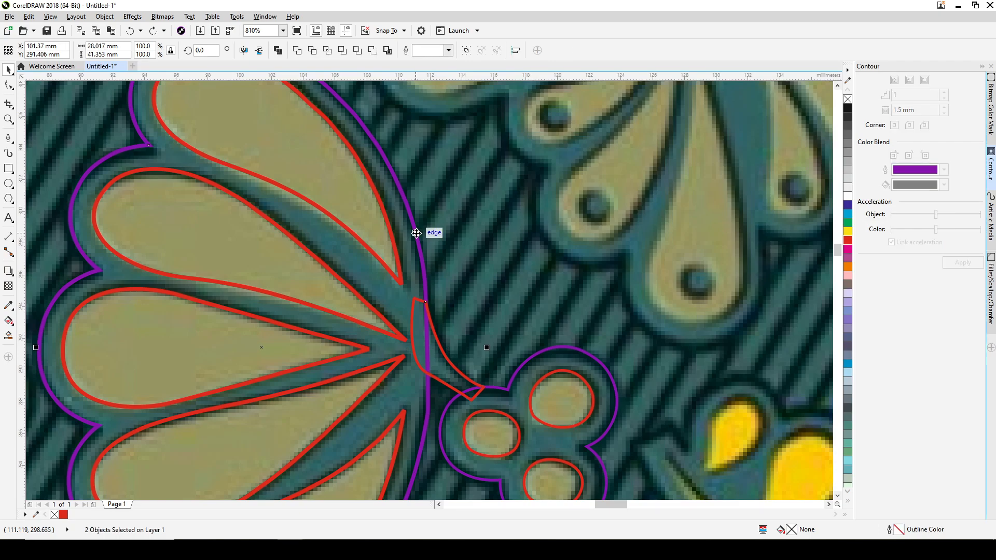
left_click(297, 50)
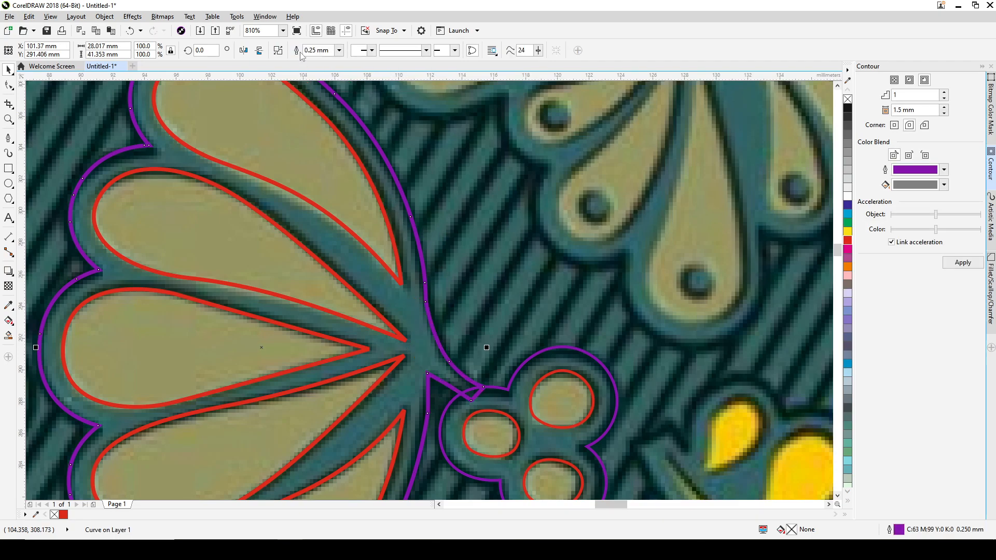
Examine the joint between stem and dot cluster, try shifting the dots' outer contour, and undo the move.
scroll(432, 297, "down", 2)
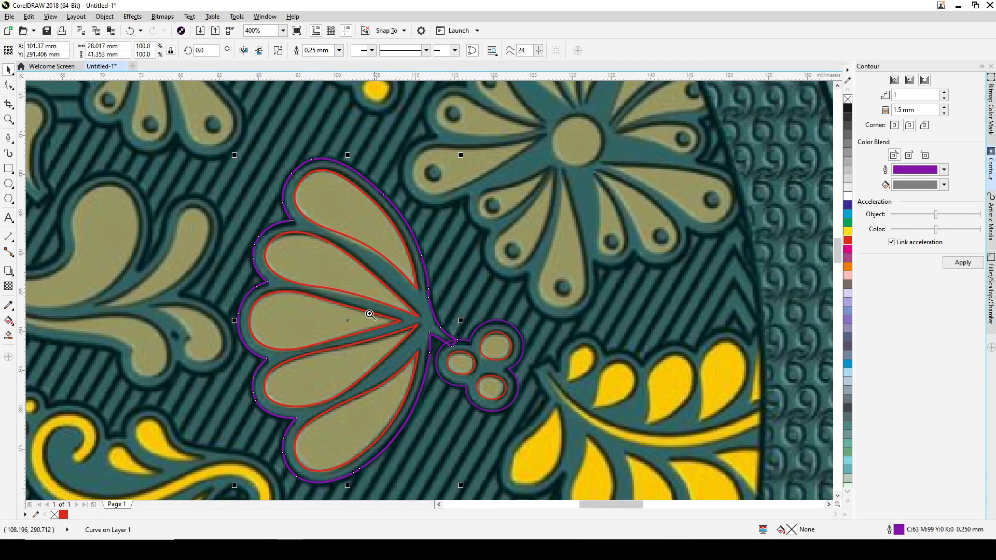
left_click_drag(285, 291, 601, 421)
key("Escape")
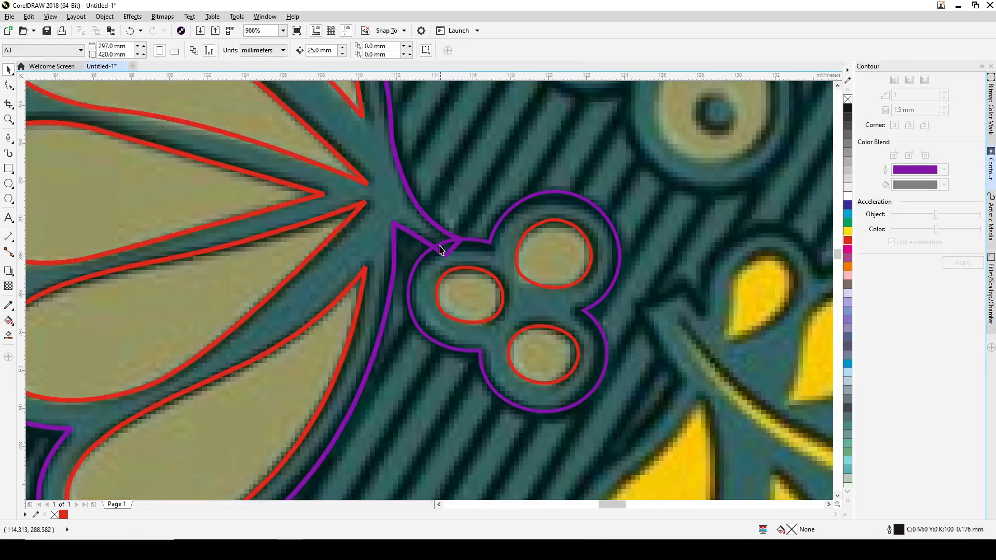
left_click(483, 247)
left_click_drag(485, 248, 517, 204)
key("ctrl+z")
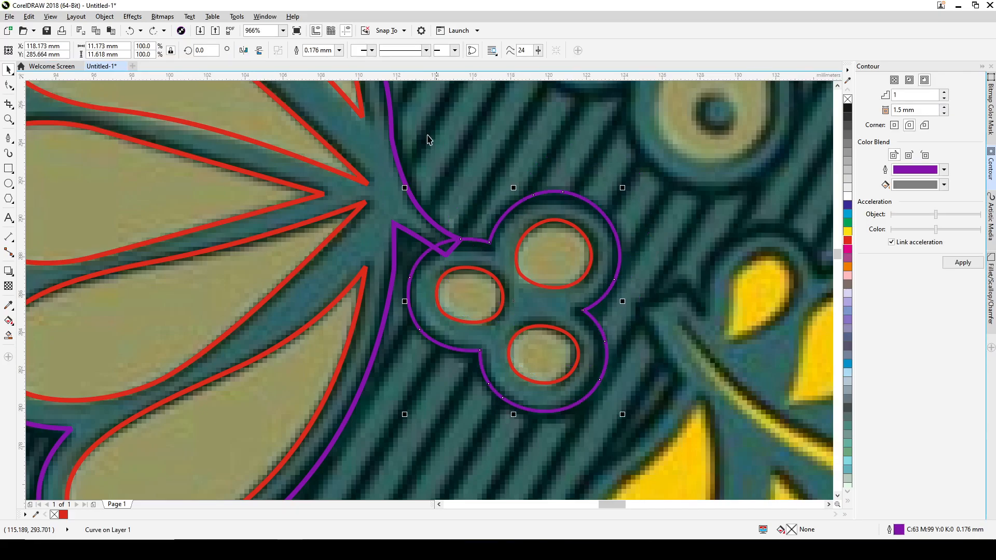
Trim the fan flower's welded outer contour with the dot cluster's outer contour so the overlapping stem tip is removed.
left_click(394, 159, "shift")
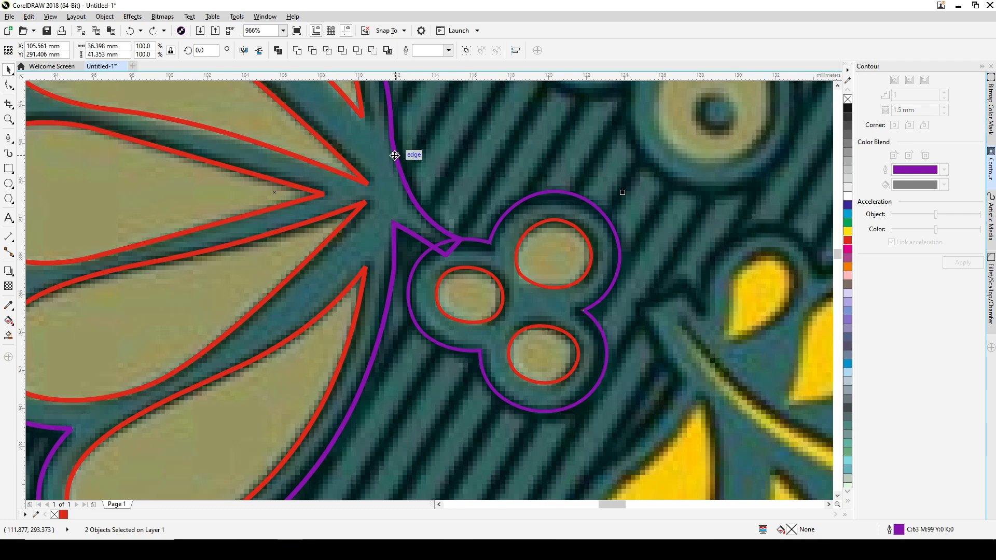
left_click(312, 50)
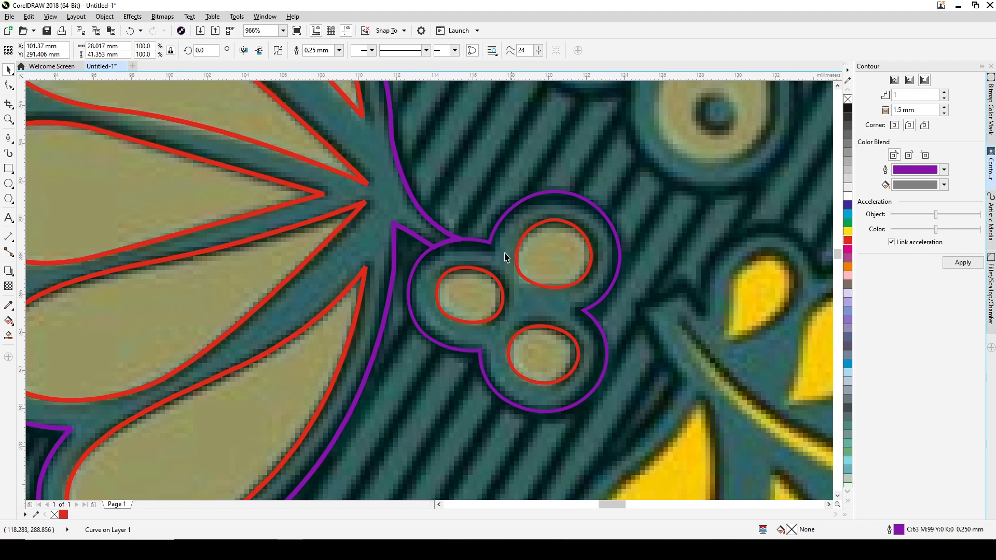
key("Escape")
scroll(506, 257, "down", 2)
left_click(439, 224)
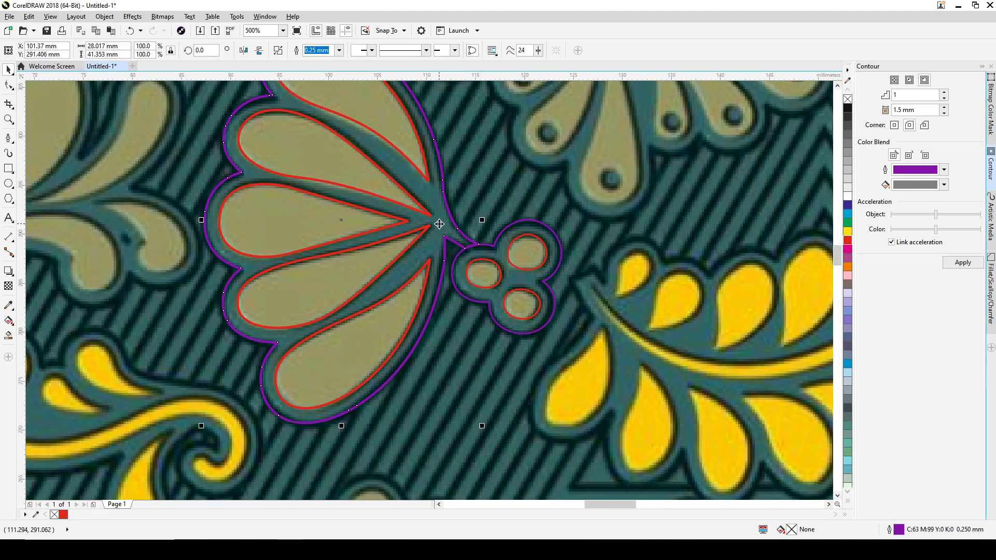
left_click(531, 231, "shift")
scroll(531, 253, "down", 2)
key("Escape")
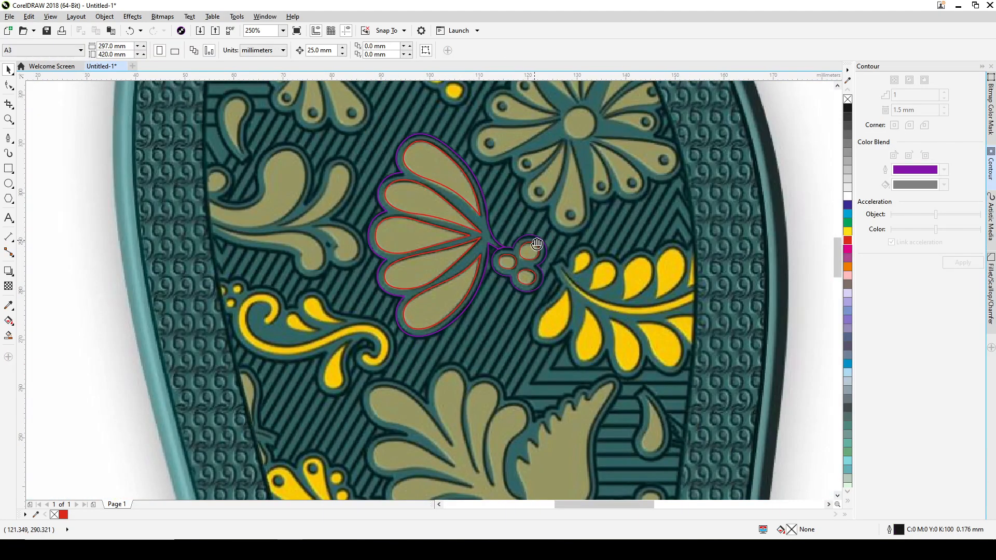
Trace the yellow teardrop below the upper scroll motif with a closed Pen curve about 4.5 by 9.6 mm, and outline it red.
scroll(402, 267, "up", 4)
scroll(402, 265, "left", 2)
scroll(402, 266, "up", 1)
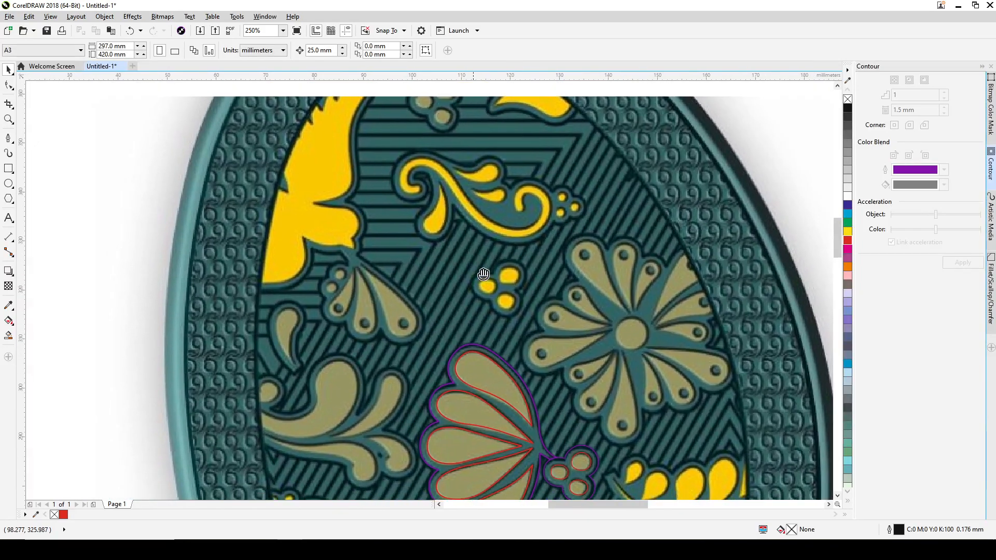
scroll(404, 265, "down", 2)
scroll(410, 263, "up", 2)
scroll(409, 264, "right", 1)
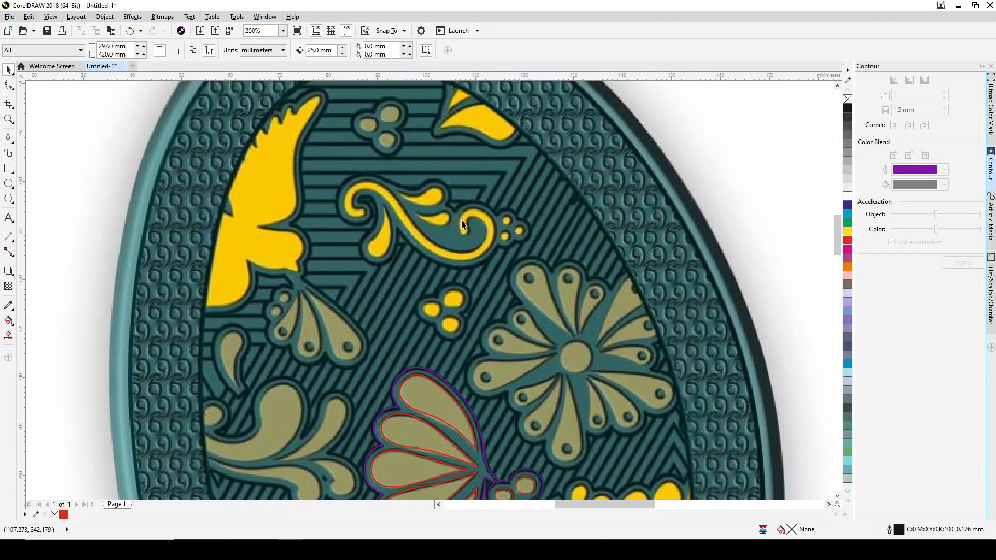
left_click_drag(266, 155, 564, 307)
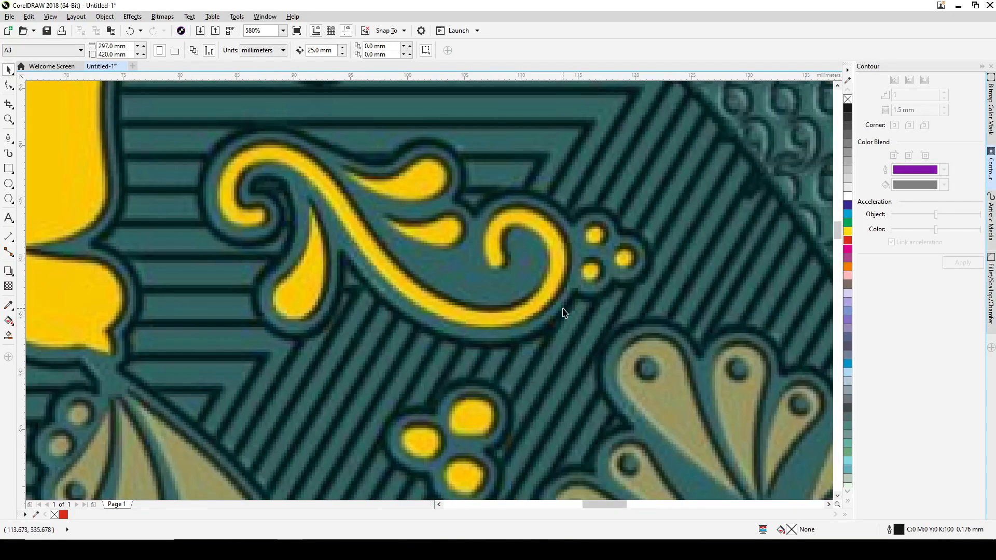
left_click(9, 138)
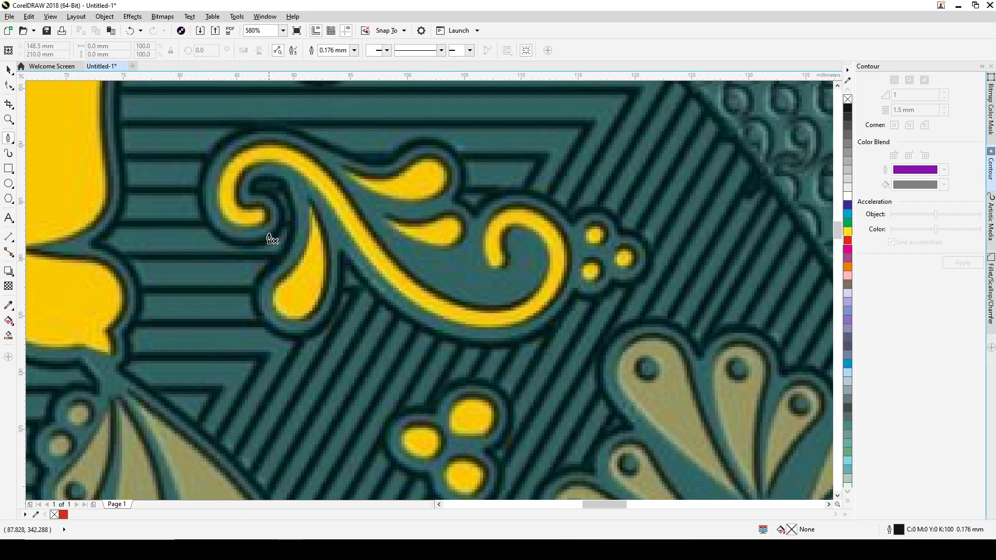
left_click(312, 208)
left_click_drag(324, 281, 263, 301)
left_click_drag(302, 262, 315, 243)
left_click(312, 208)
key("space")
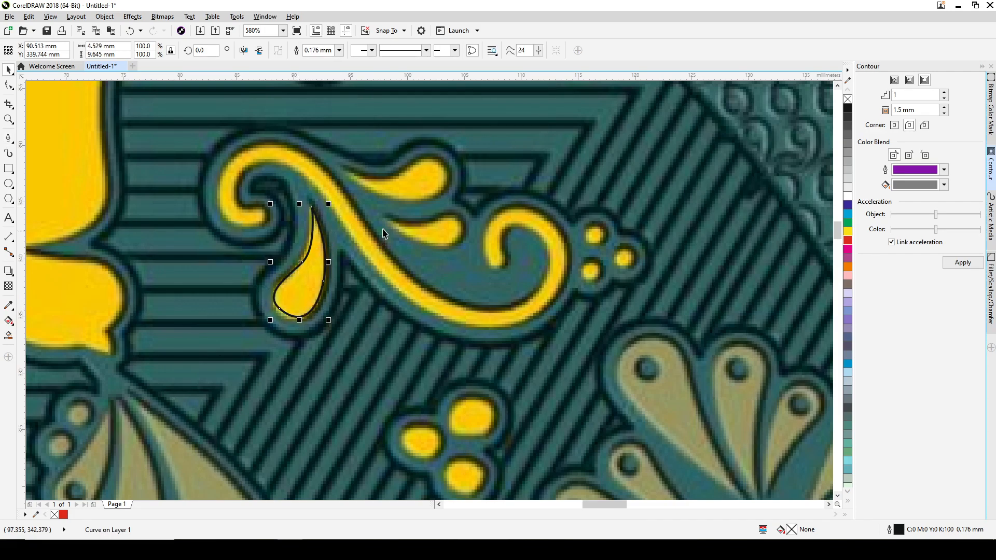
right_click(847, 241)
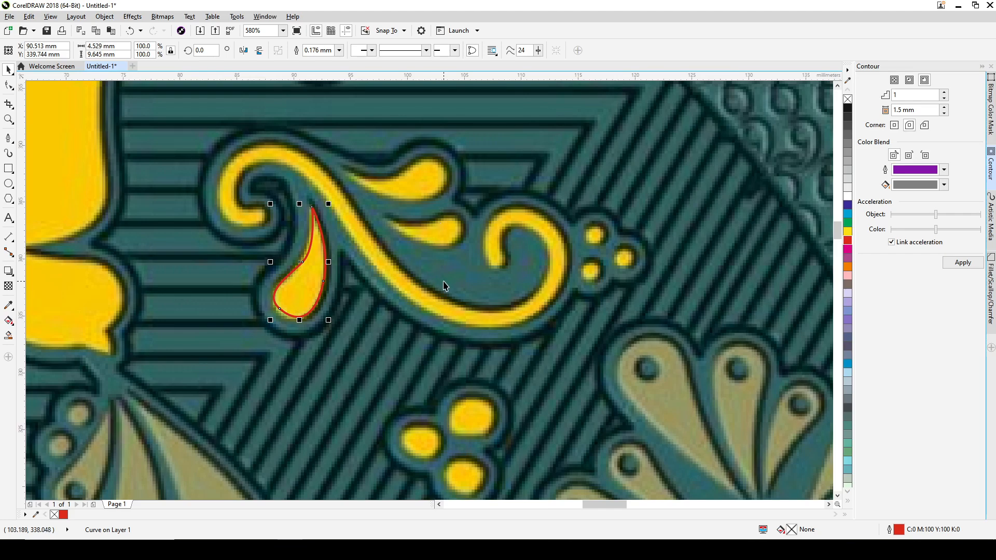
Examine the traced fan flower, the remaining motifs on the upper sole and the red stripe lines beside it.
scroll(474, 329, "down", 2)
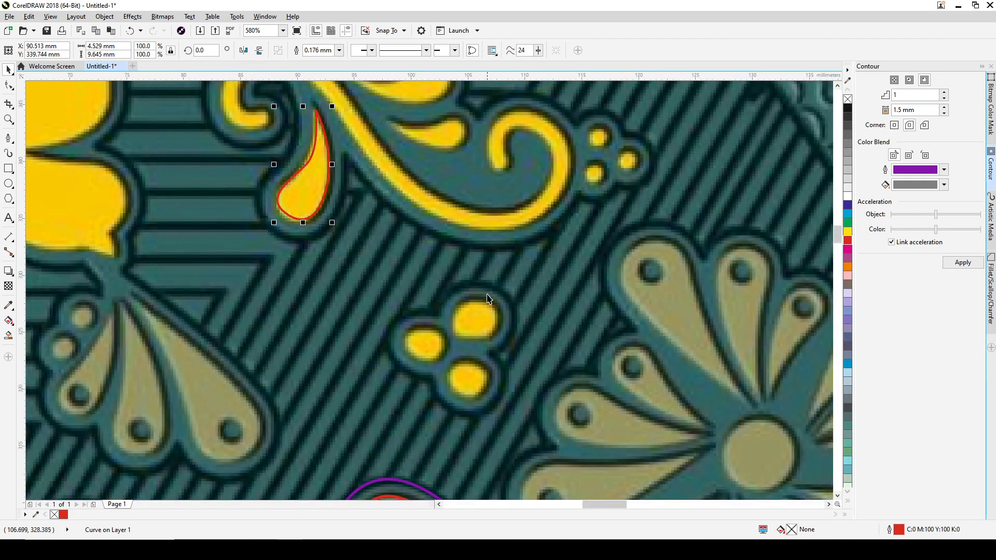
scroll(477, 307, "down", 2)
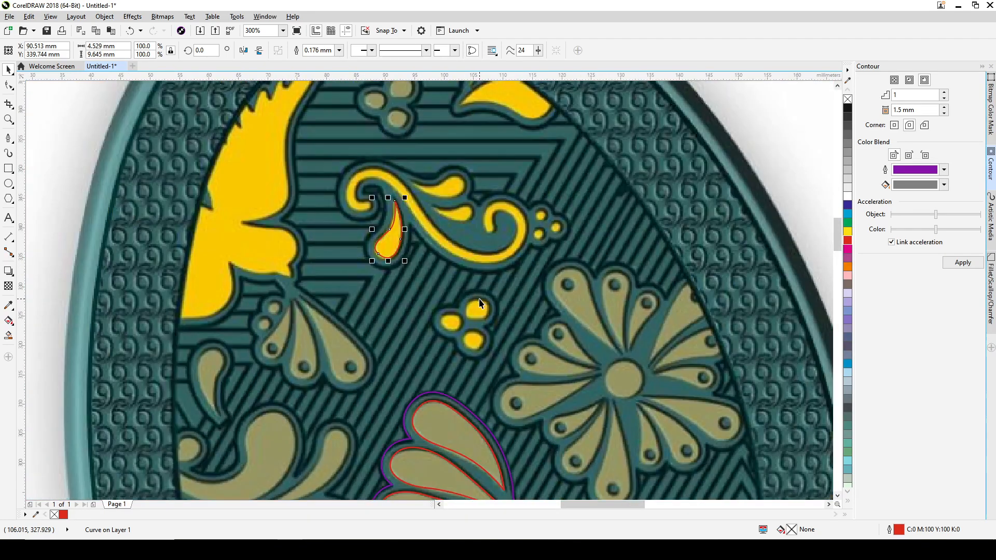
scroll(490, 310, "up", 1)
key("Escape")
scroll(463, 250, "down", 2)
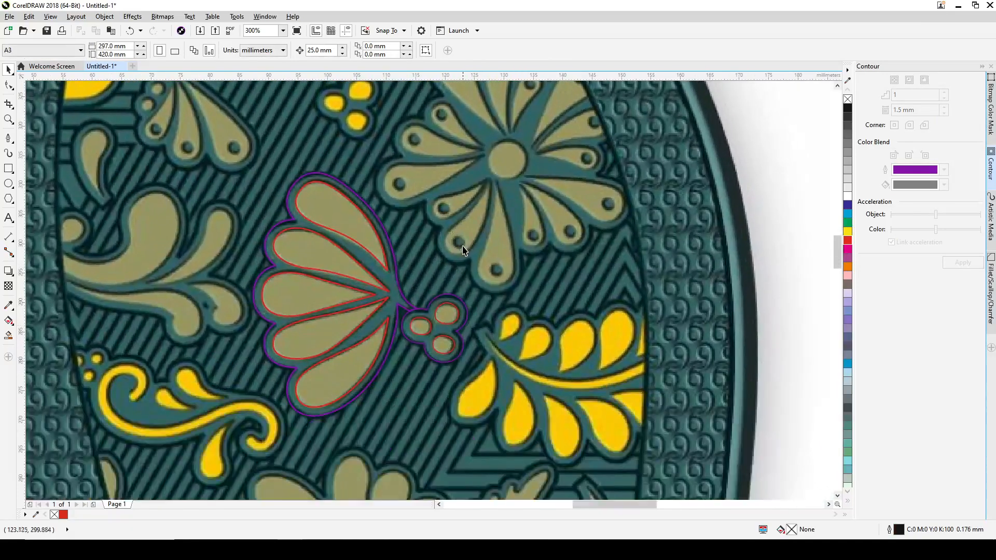
scroll(468, 284, "down", 2)
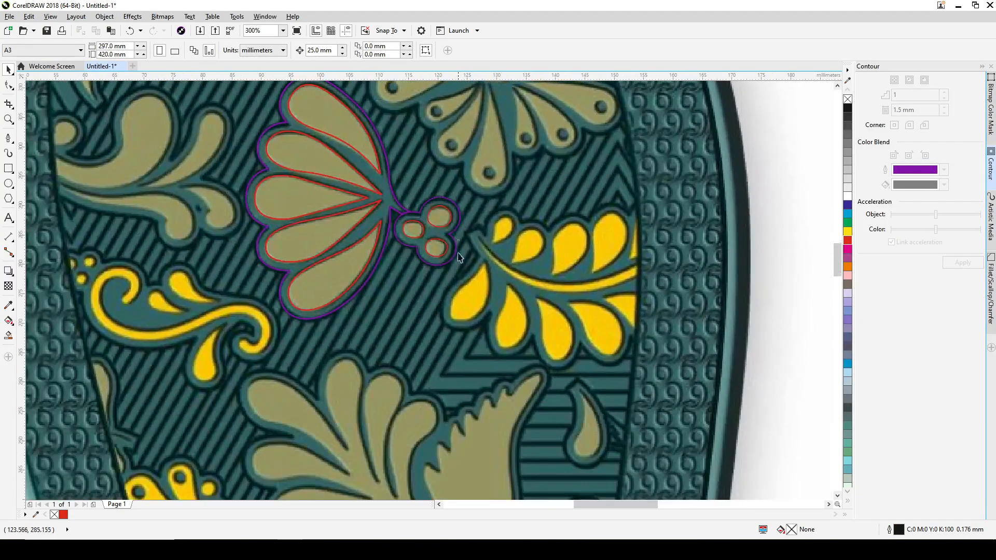
scroll(415, 328, "down", 2)
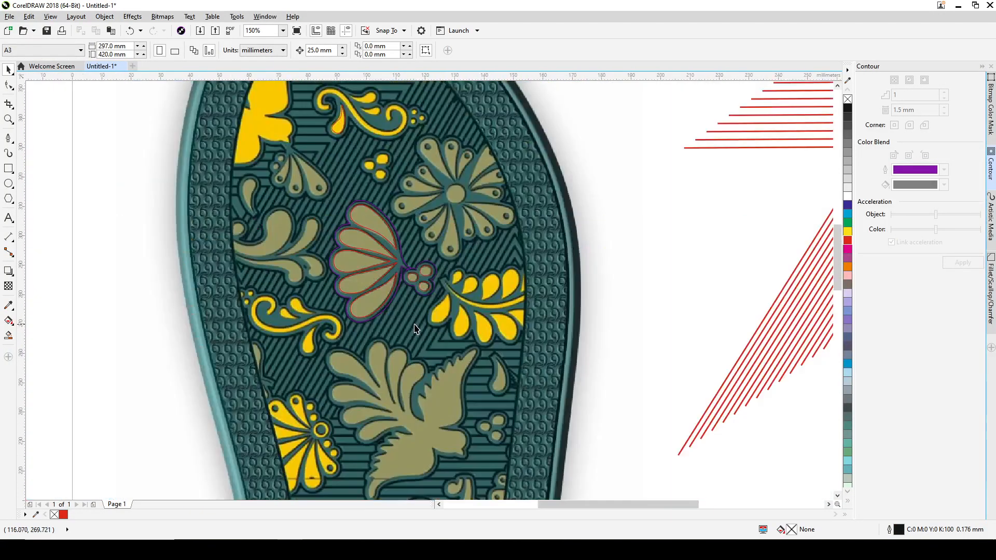
scroll(415, 328, "down", 2)
key("z")
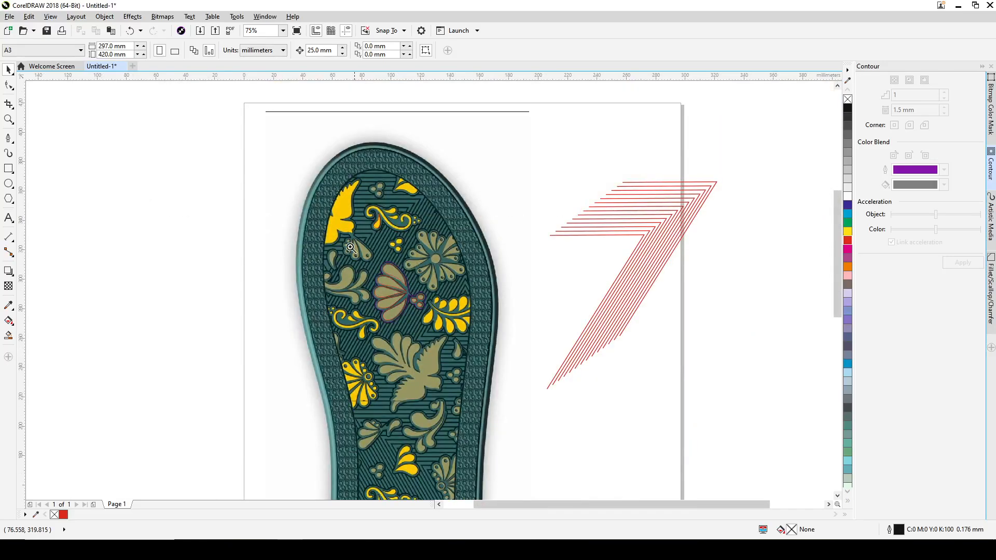
left_click_drag(270, 170, 687, 389)
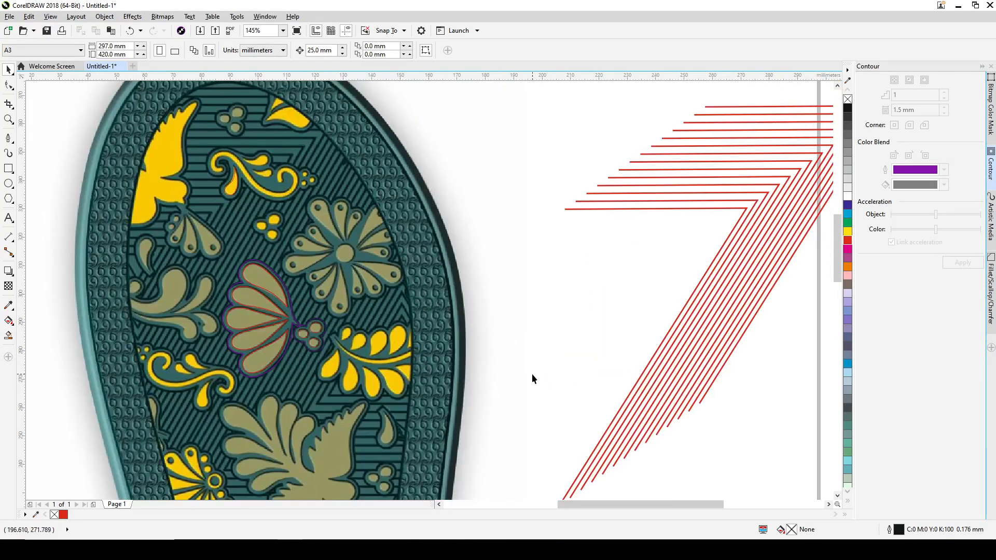